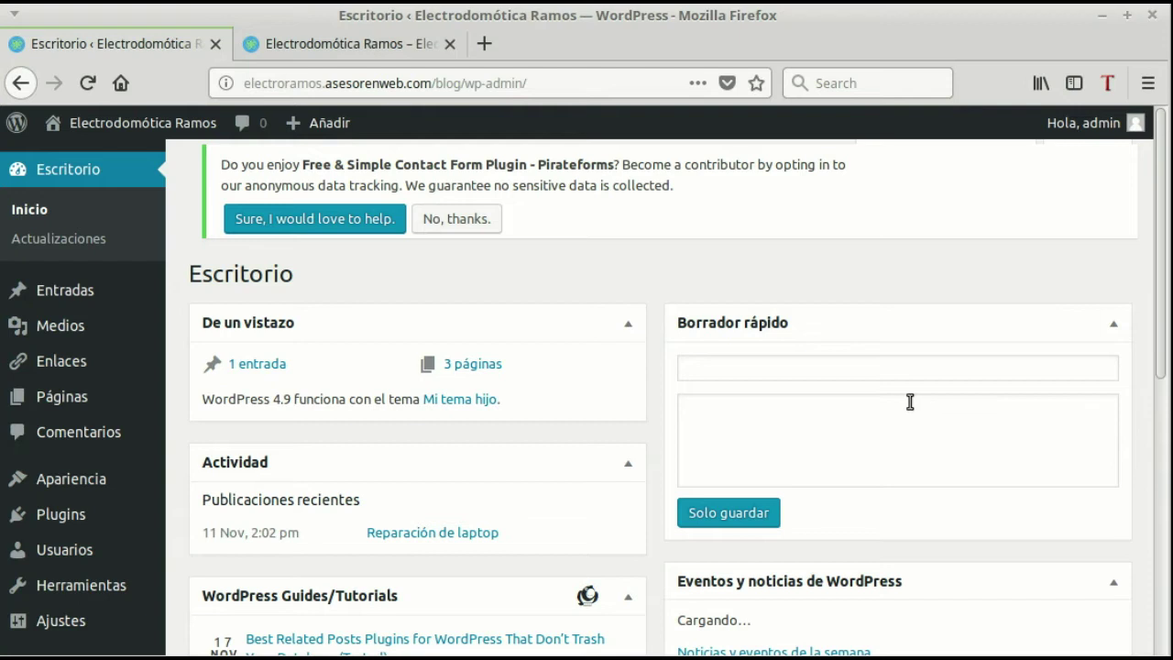
# Check the site's front page, return to the dashboard and search the plugins available to add for "meta slider"
pyautogui.click(324, 36)
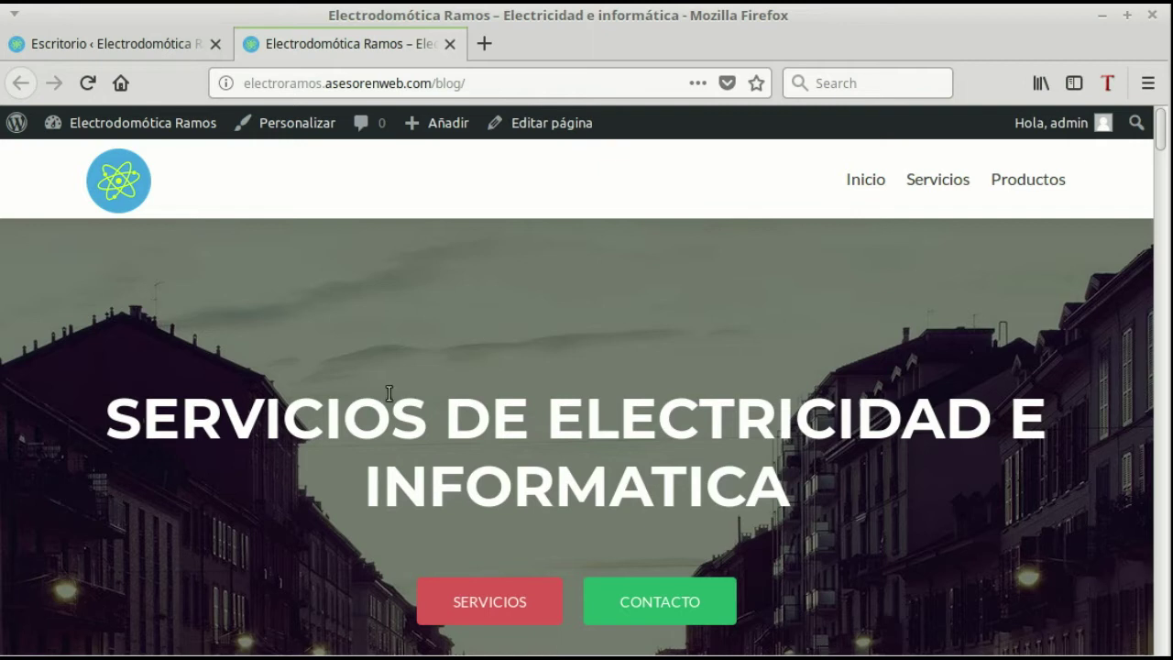
pyautogui.click(111, 35)
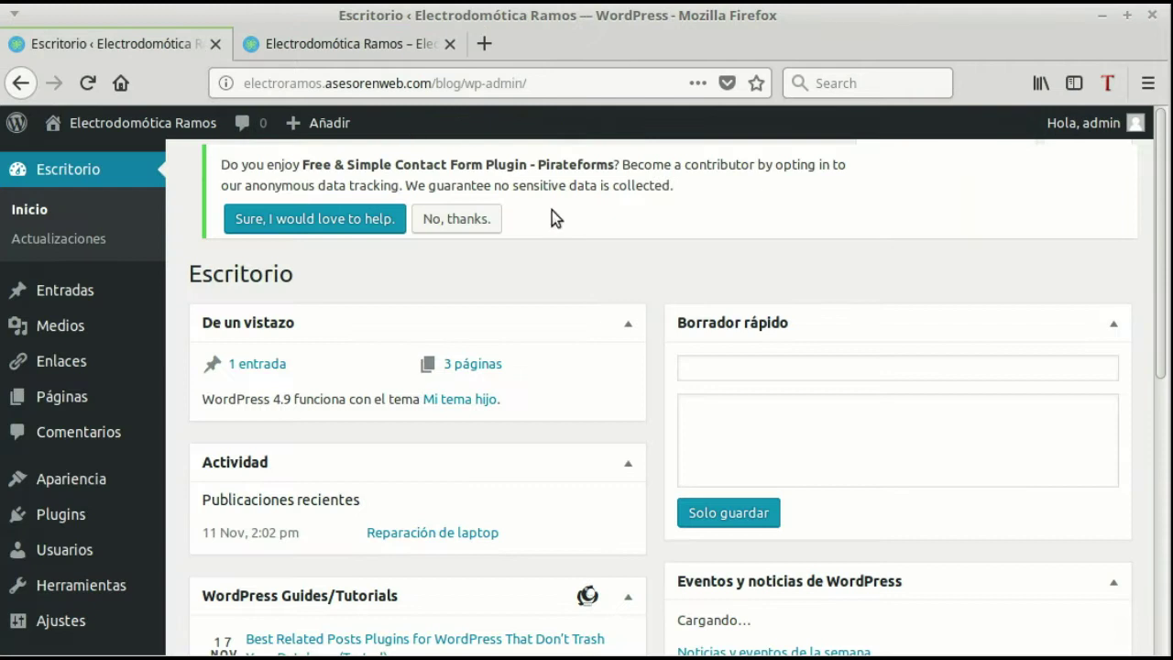
pyautogui.click(67, 510)
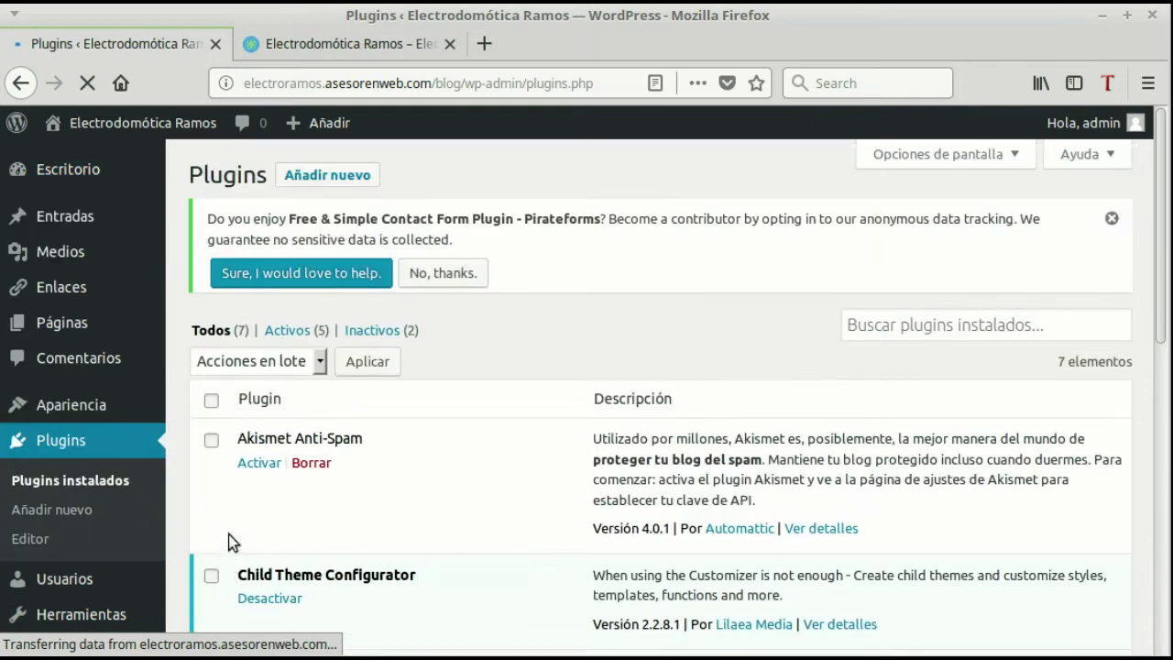
pyautogui.click(361, 185)
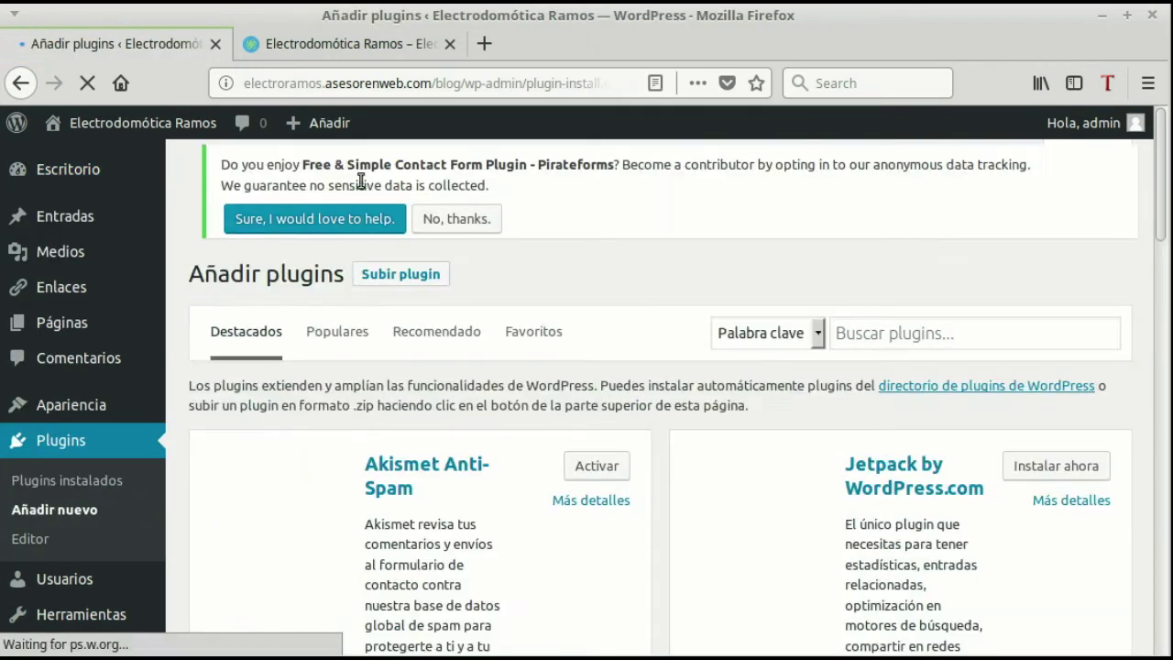
pyautogui.click(949, 351)
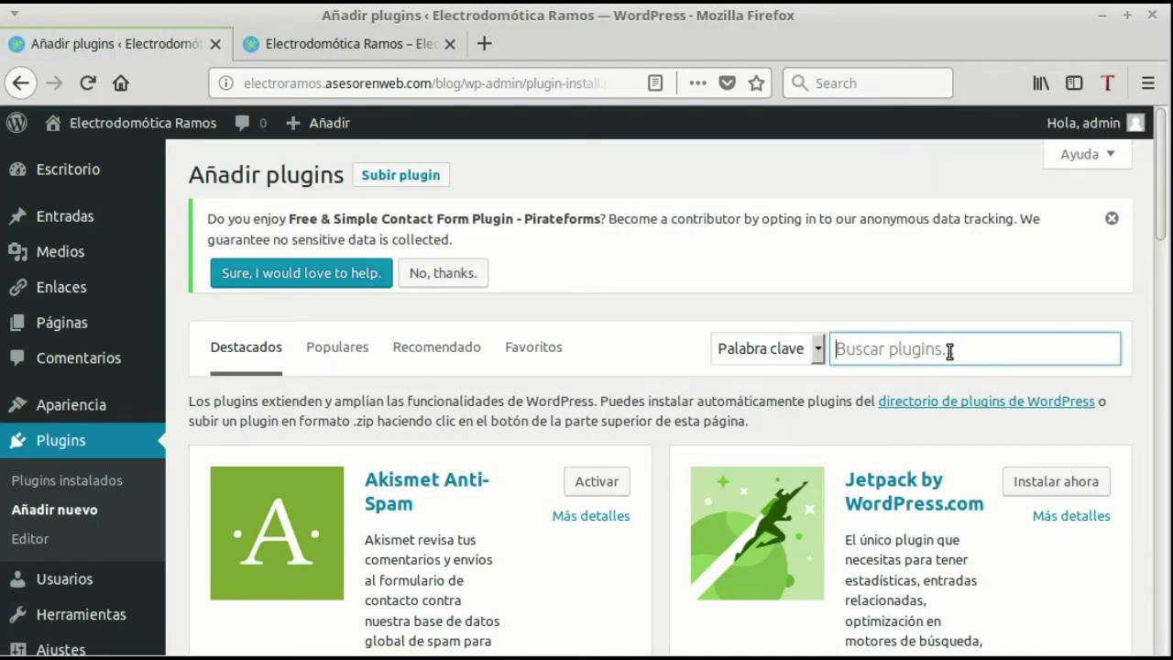
pyautogui.write('m')
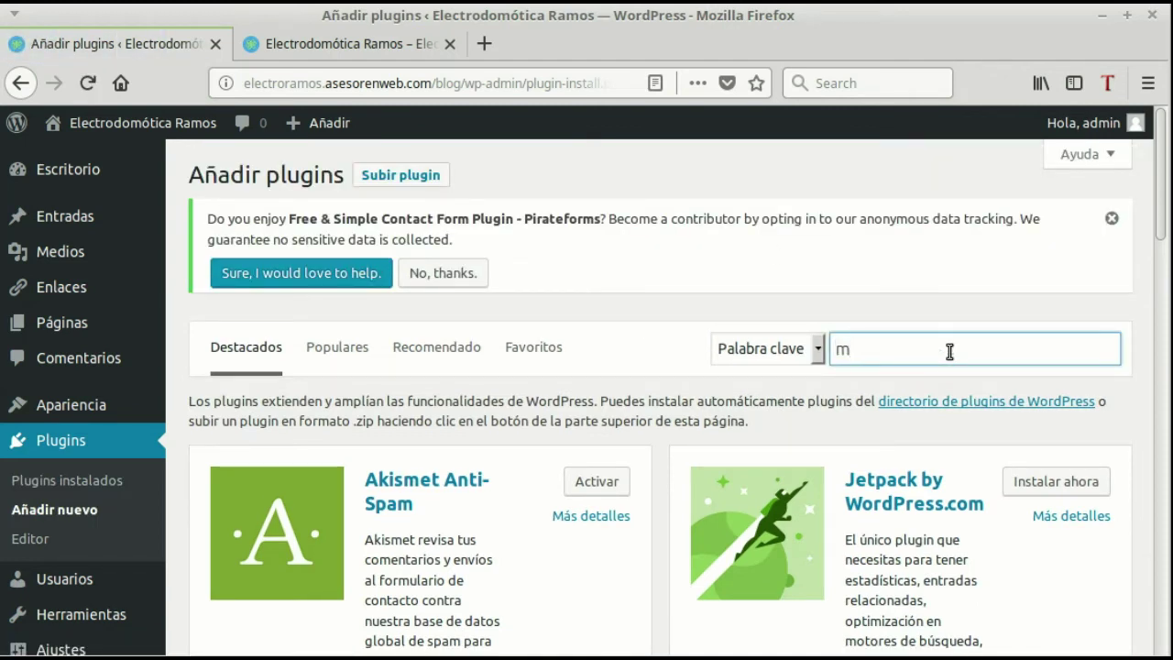
pyautogui.write('eta slider')
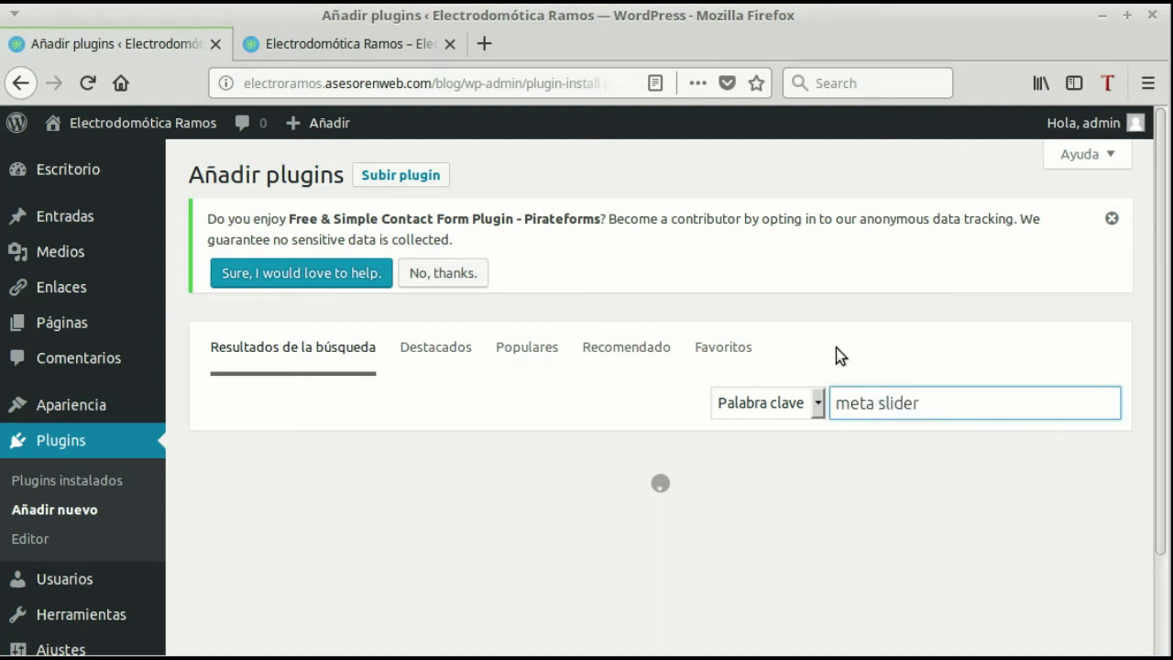
# Install and activate the MetaSlider plugin, and locate its entry in the list of installed plugins
pyautogui.scroll(-3, 505, 384)
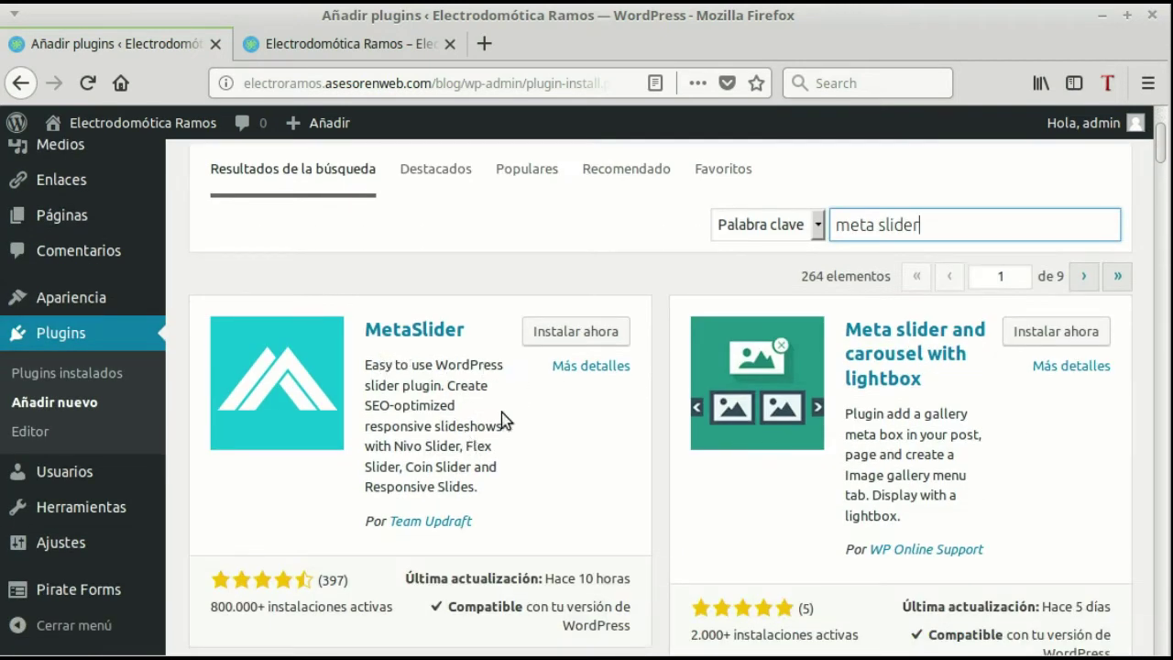
pyautogui.click(576, 332)
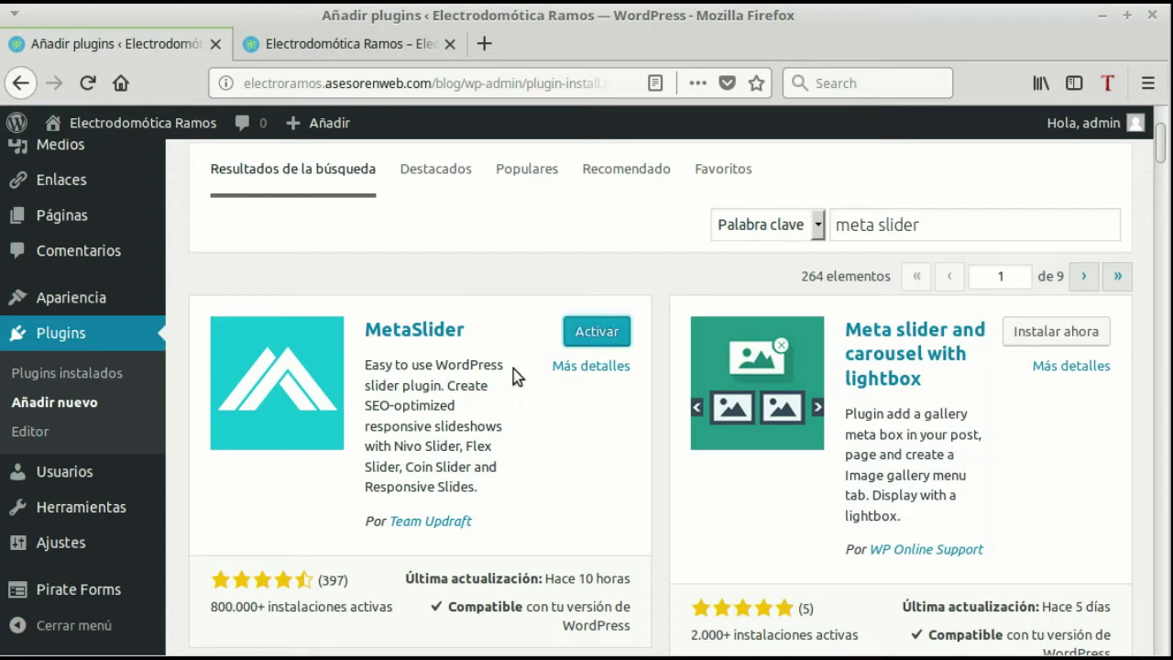
pyautogui.click(579, 343)
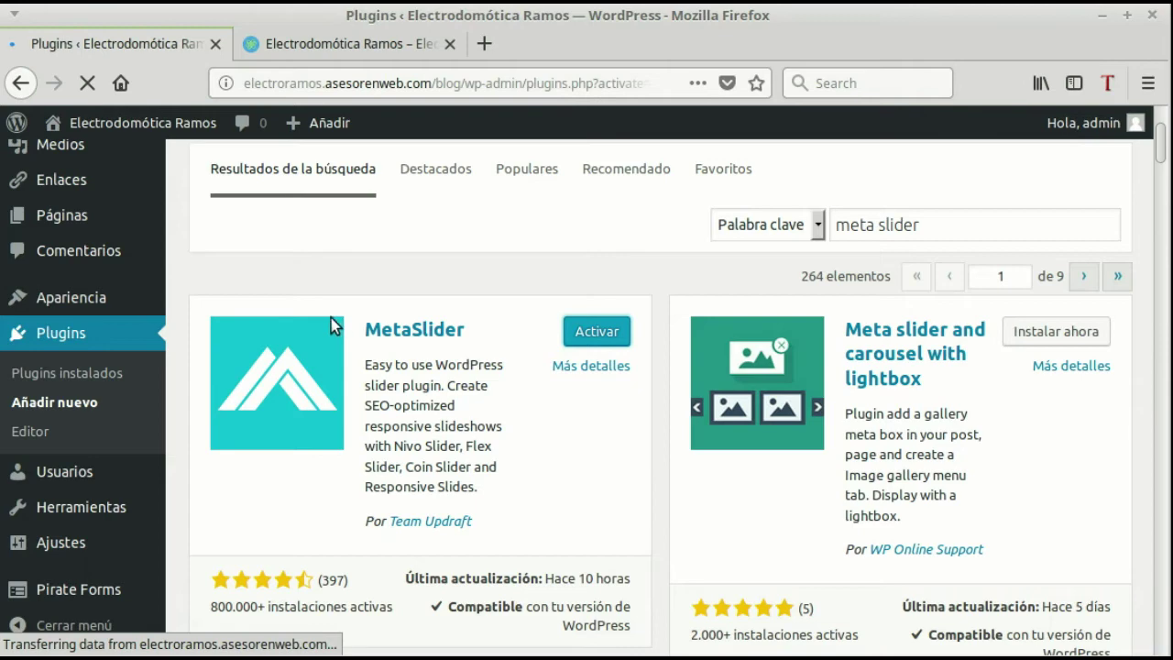
pyautogui.scroll(-5, 395, 330)
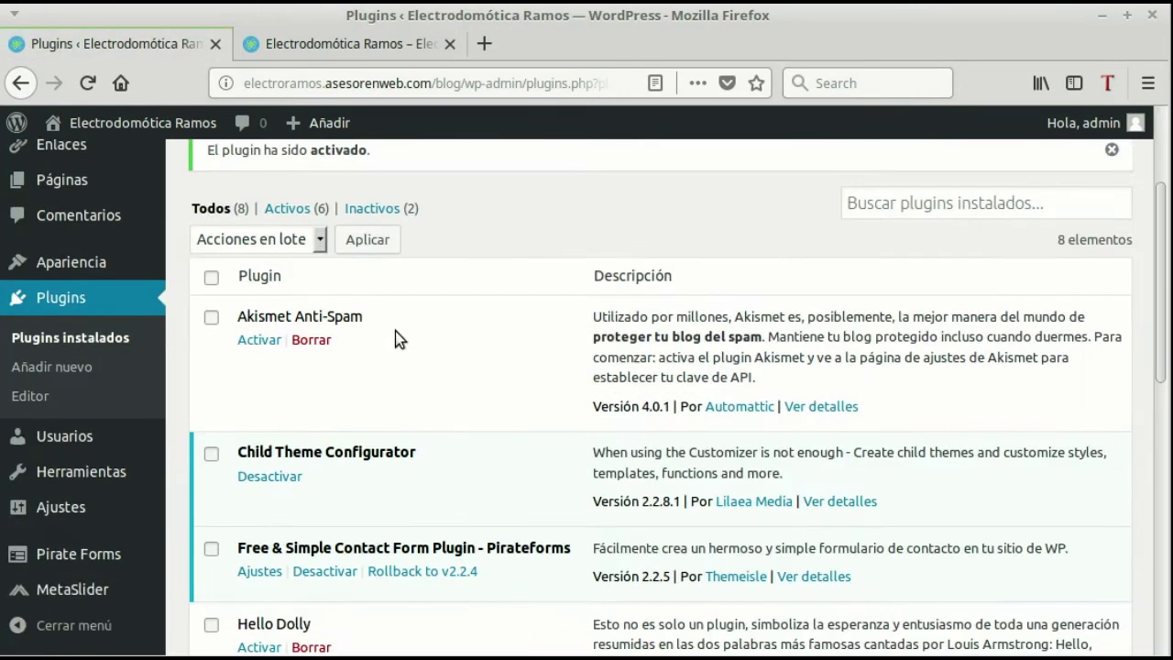
pyautogui.scroll(-5, 395, 331)
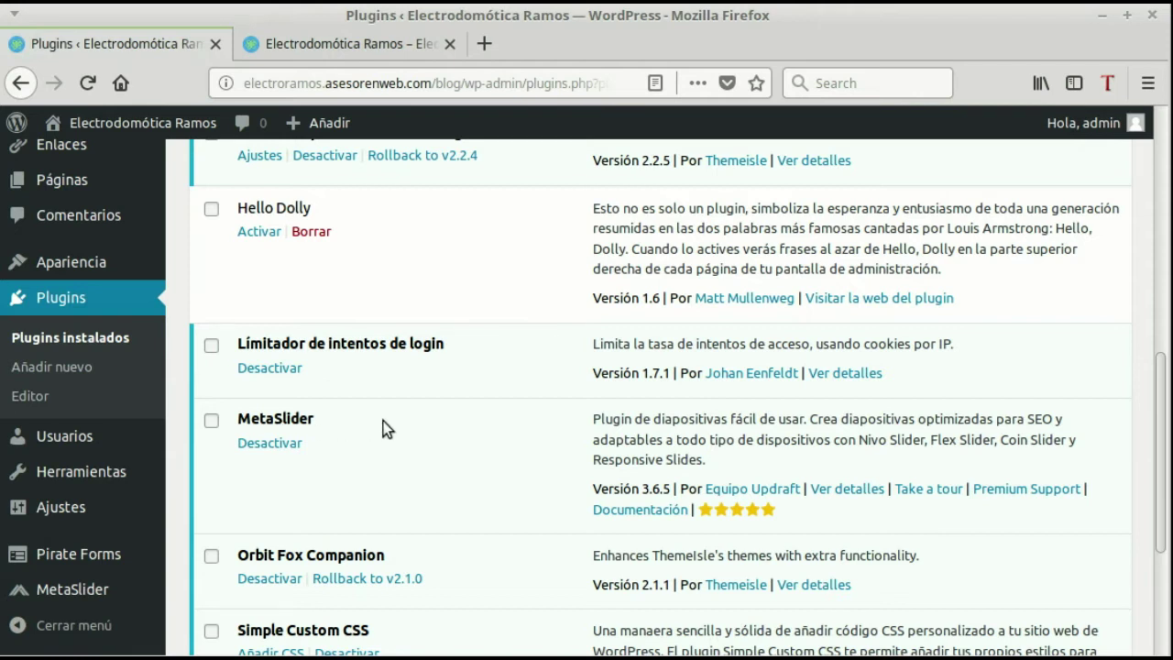
pyautogui.scroll(-1, 382, 420)
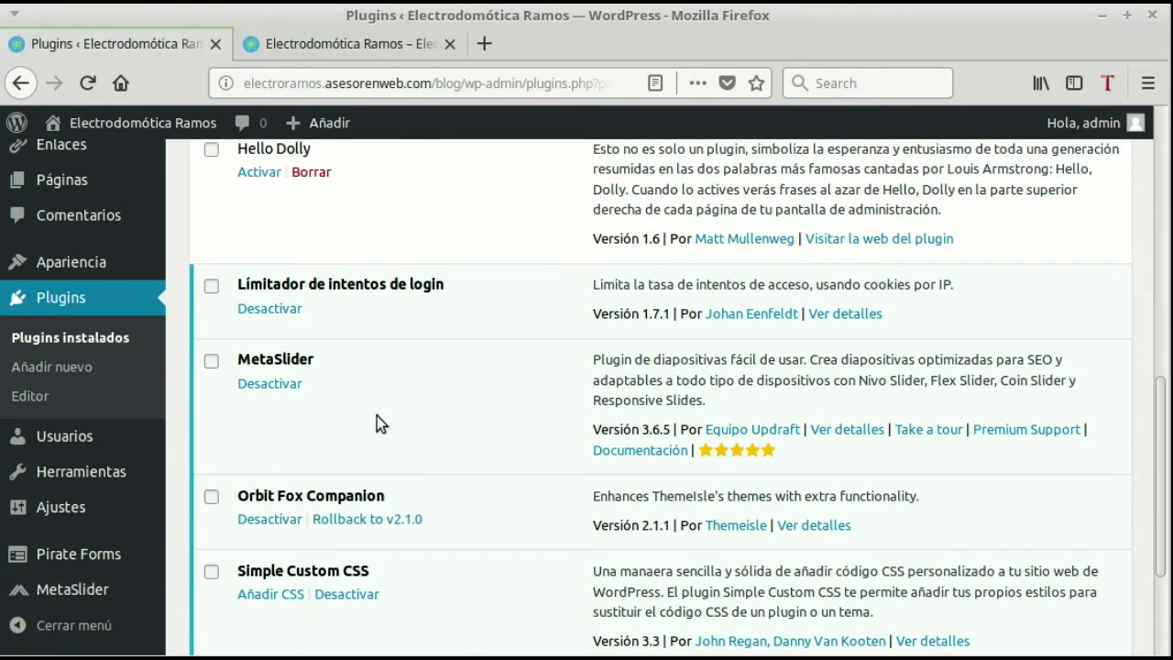
pyautogui.scroll(-1, 376, 415)
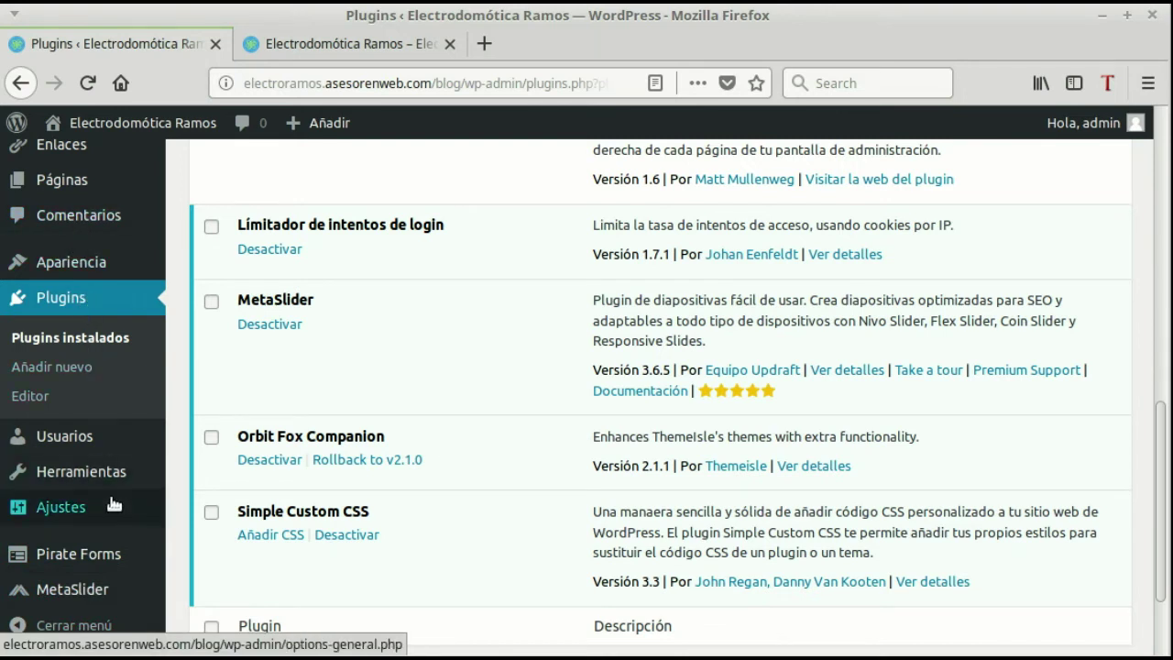
# Open the MetaSlider page and create a new slideshow
pyautogui.moveTo(81, 595)
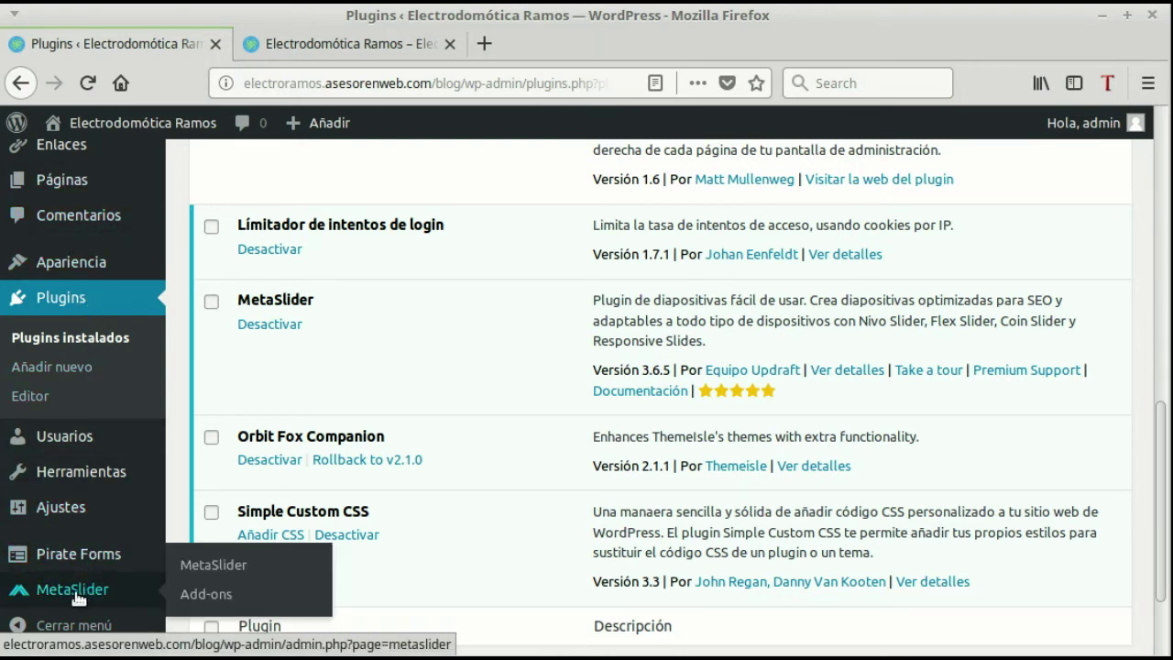
pyautogui.click(228, 568)
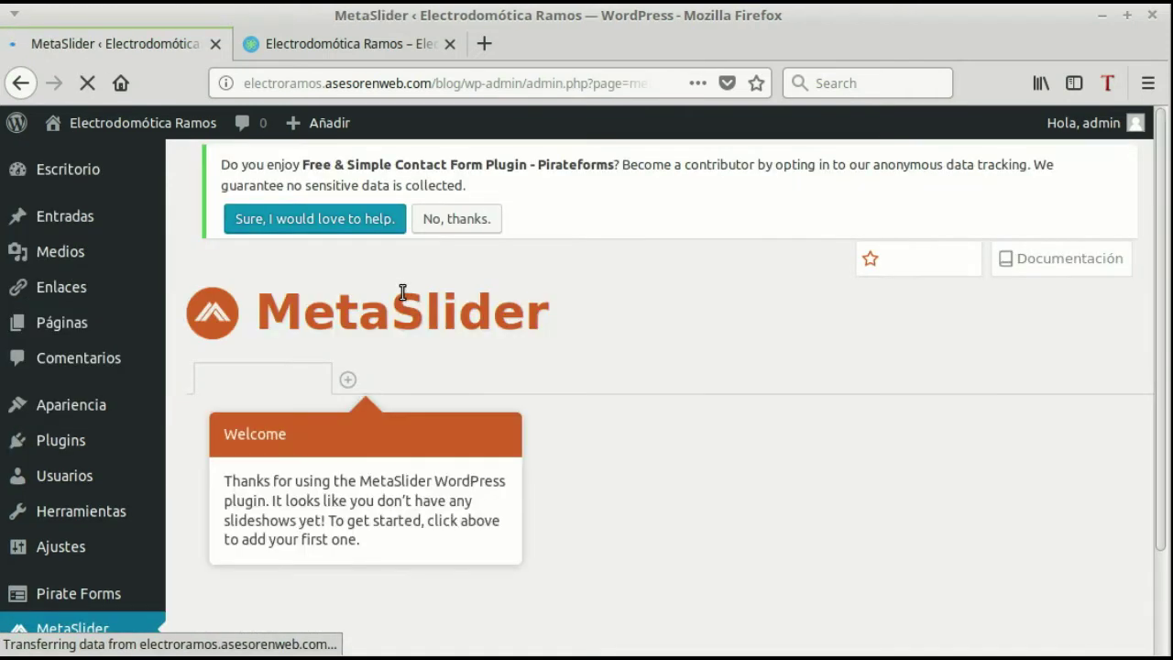
pyautogui.scroll(-2, 635, 328)
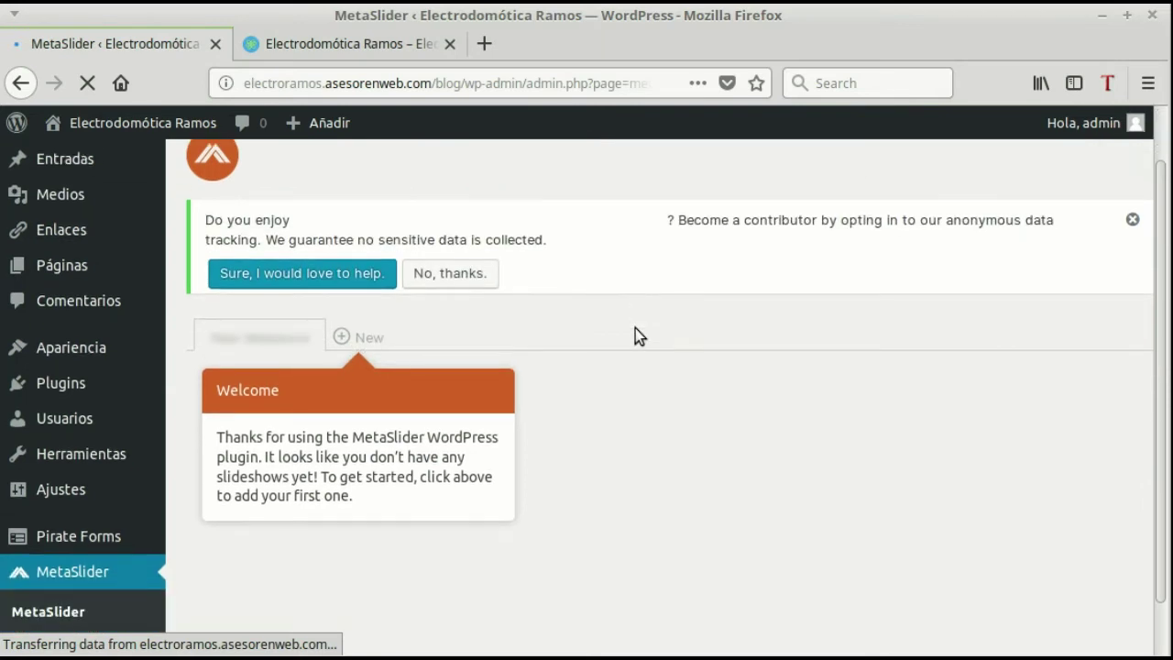
pyautogui.scroll(2, 623, 337)
pyautogui.scroll(-2, 623, 338)
pyautogui.scroll(2, 623, 337)
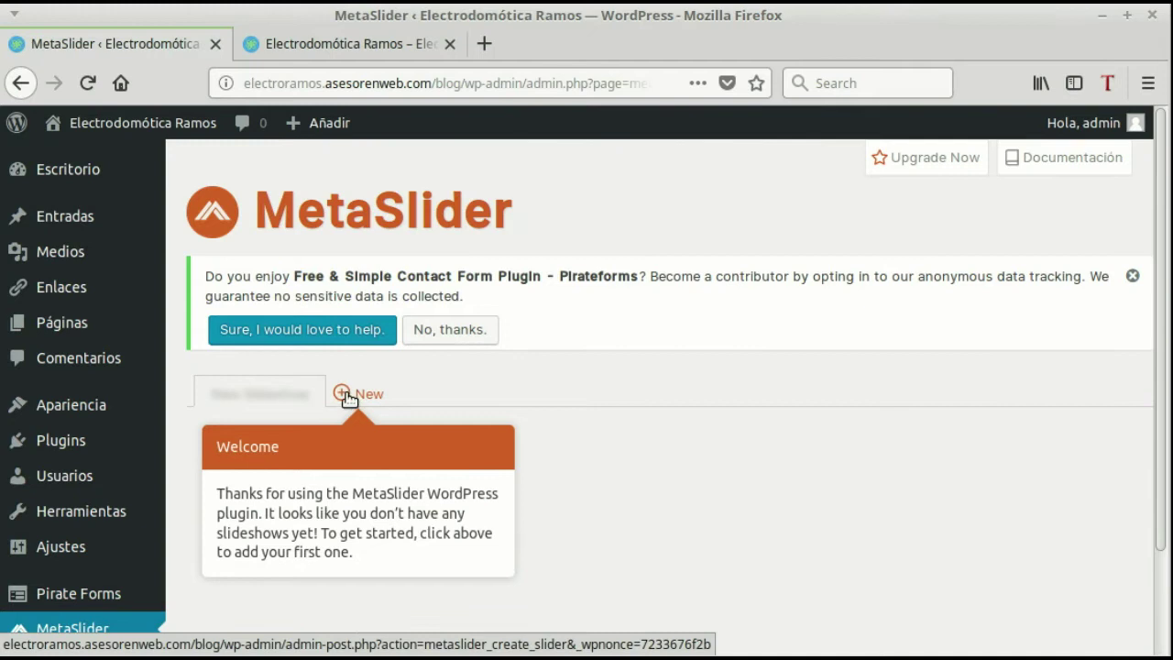
pyautogui.click(348, 398)
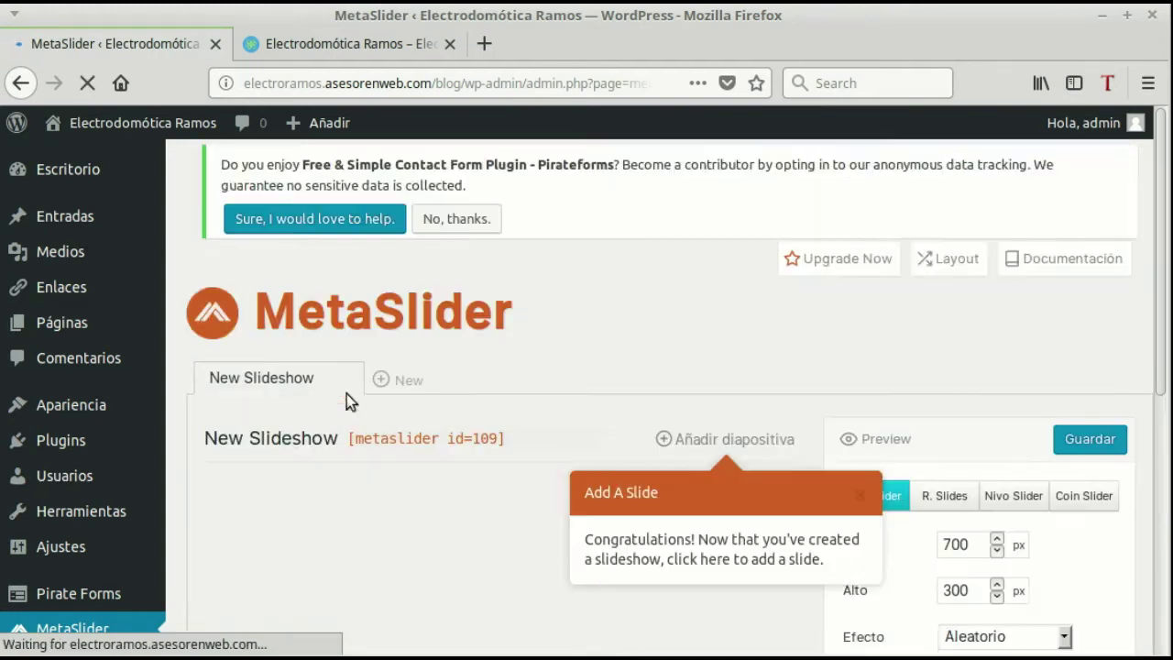
# Start adding a slide to the new slideshow and finish the introductory tour
pyautogui.scroll(-2, 527, 379)
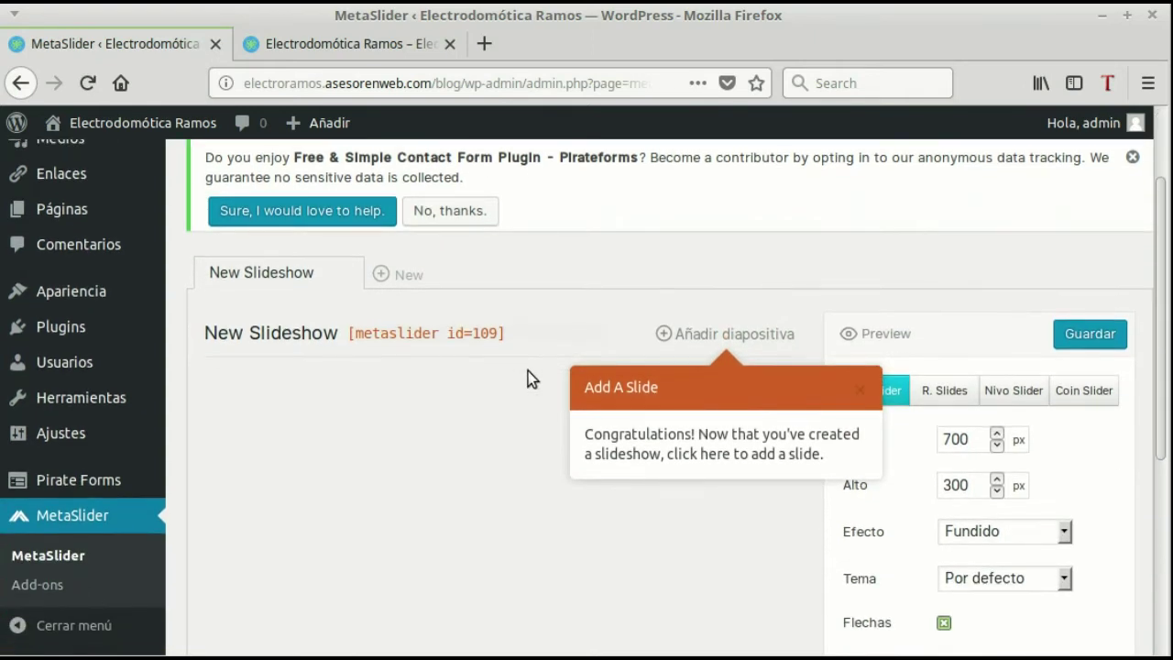
pyautogui.scroll(-2, 733, 333)
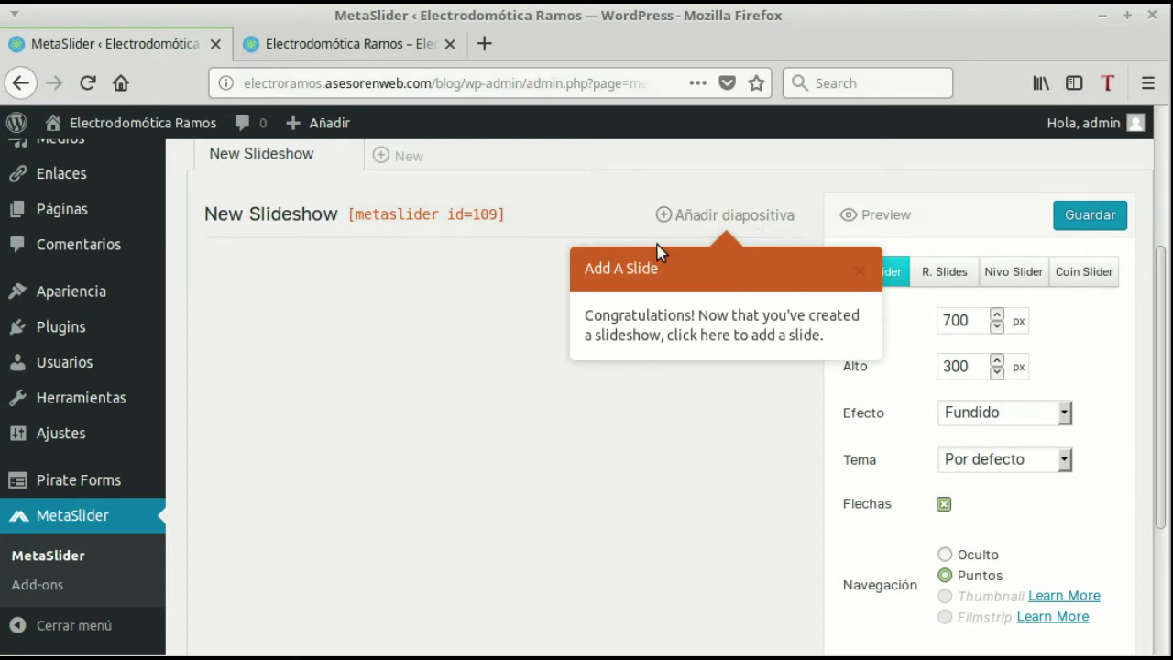
pyautogui.scroll(2, 528, 287)
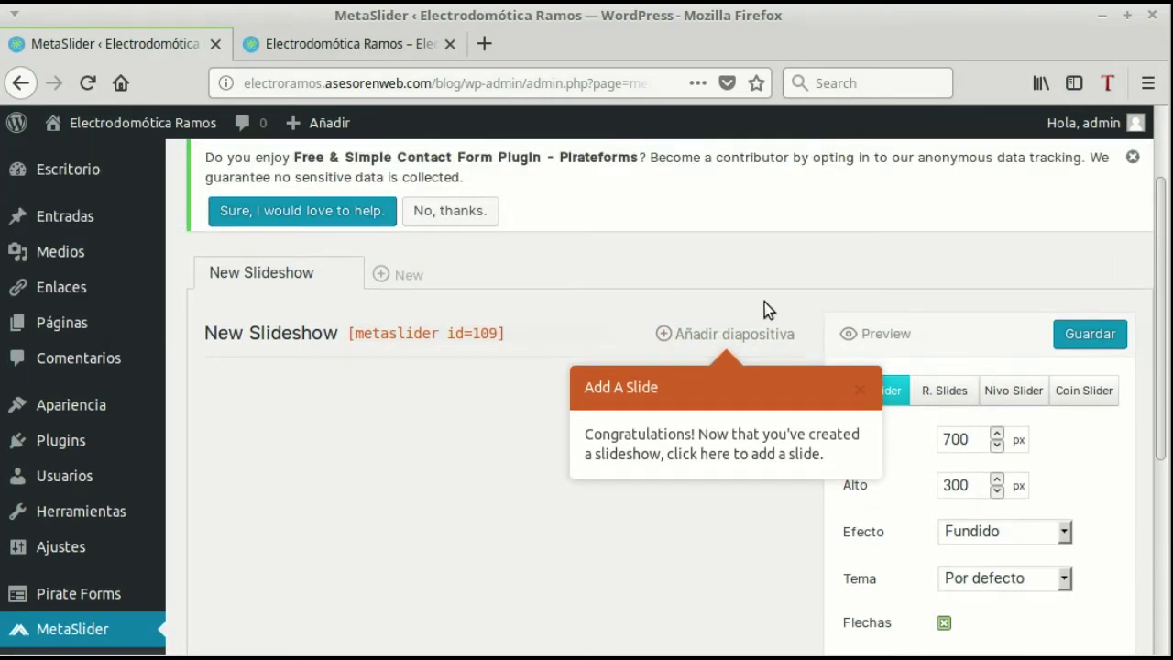
pyautogui.click(689, 343)
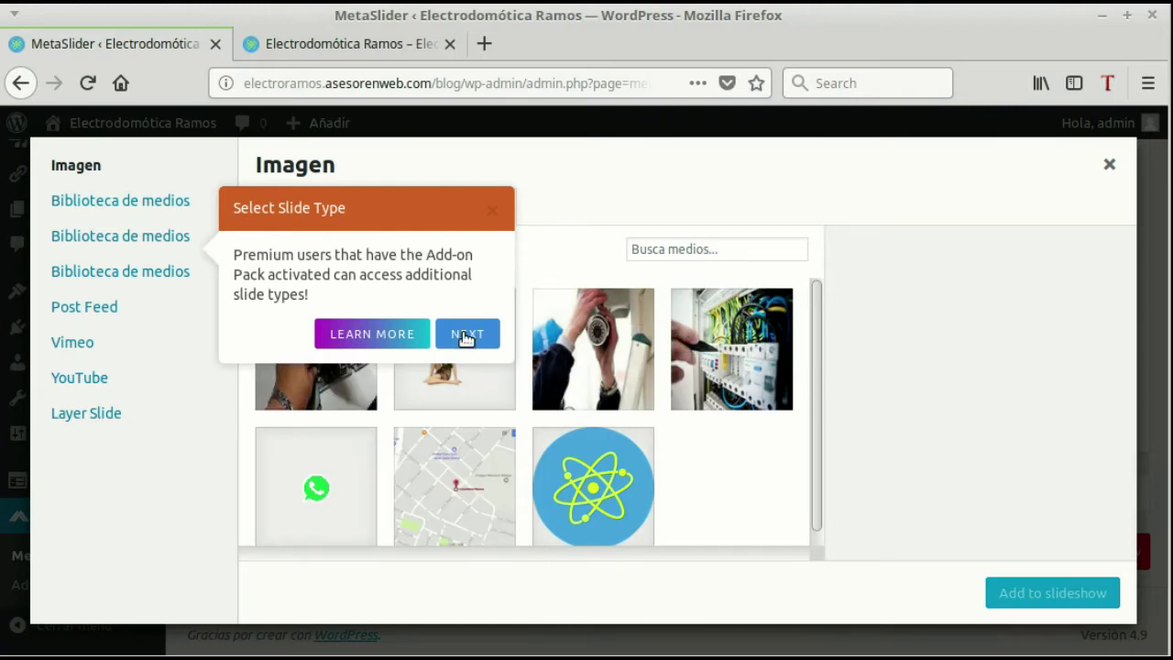
pyautogui.click(491, 210)
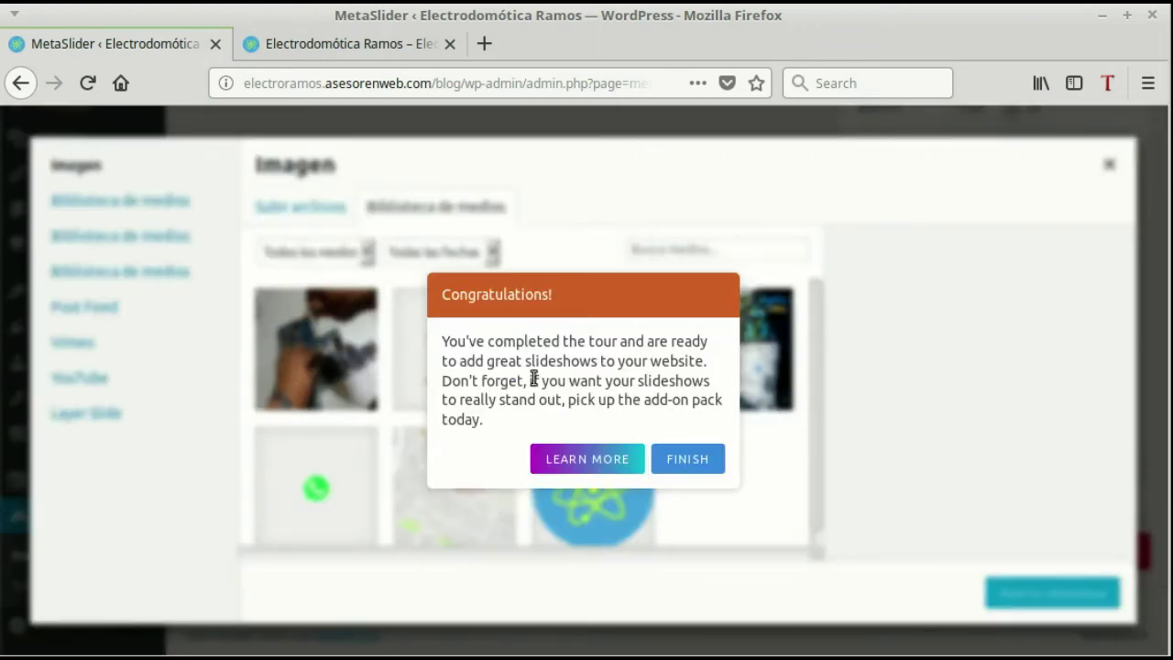
pyautogui.click(701, 457)
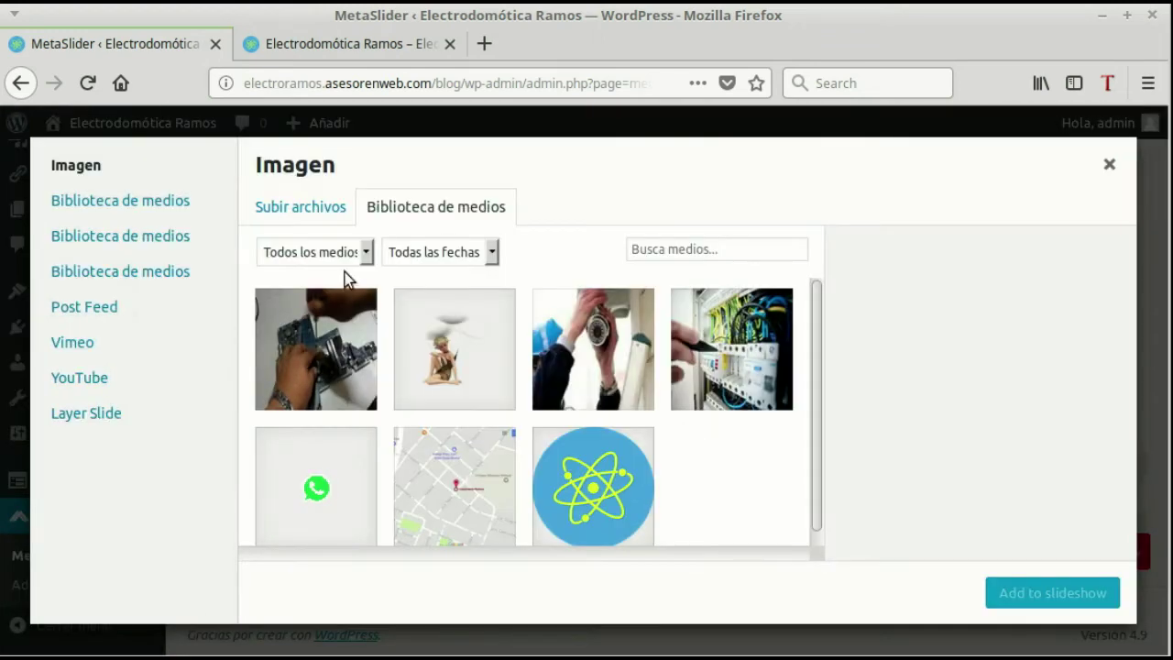
# Upload logo1.jpeg from the proyectos/asesorenweb folder on the desktop as a slide image
pyautogui.click(291, 210)
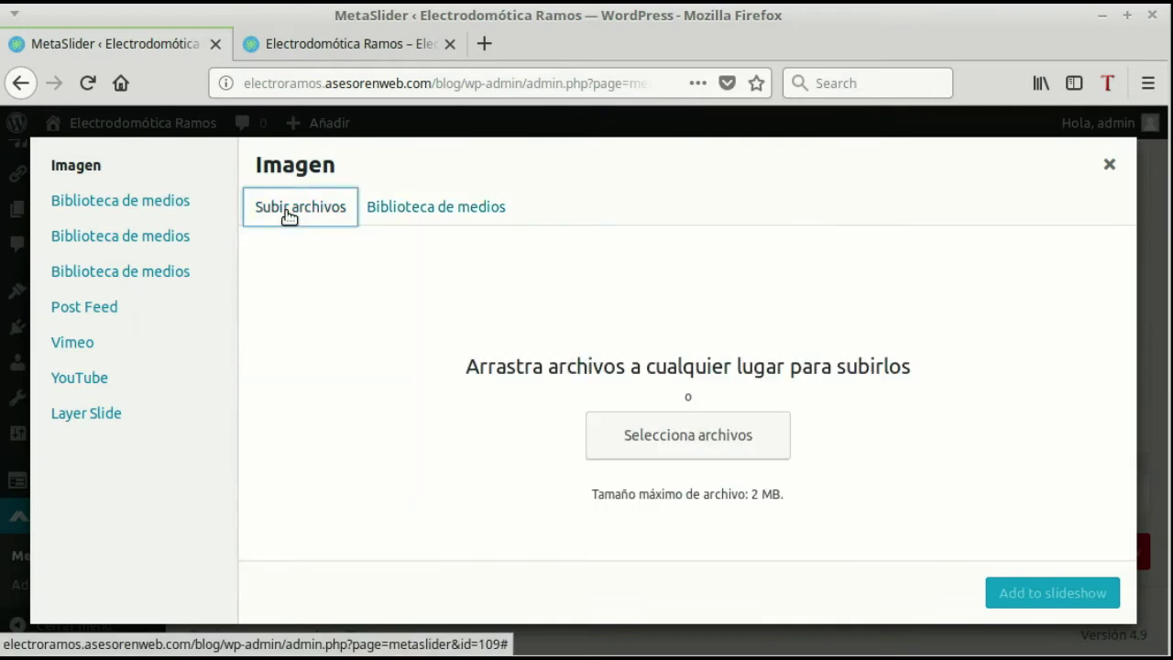
pyautogui.click(738, 437)
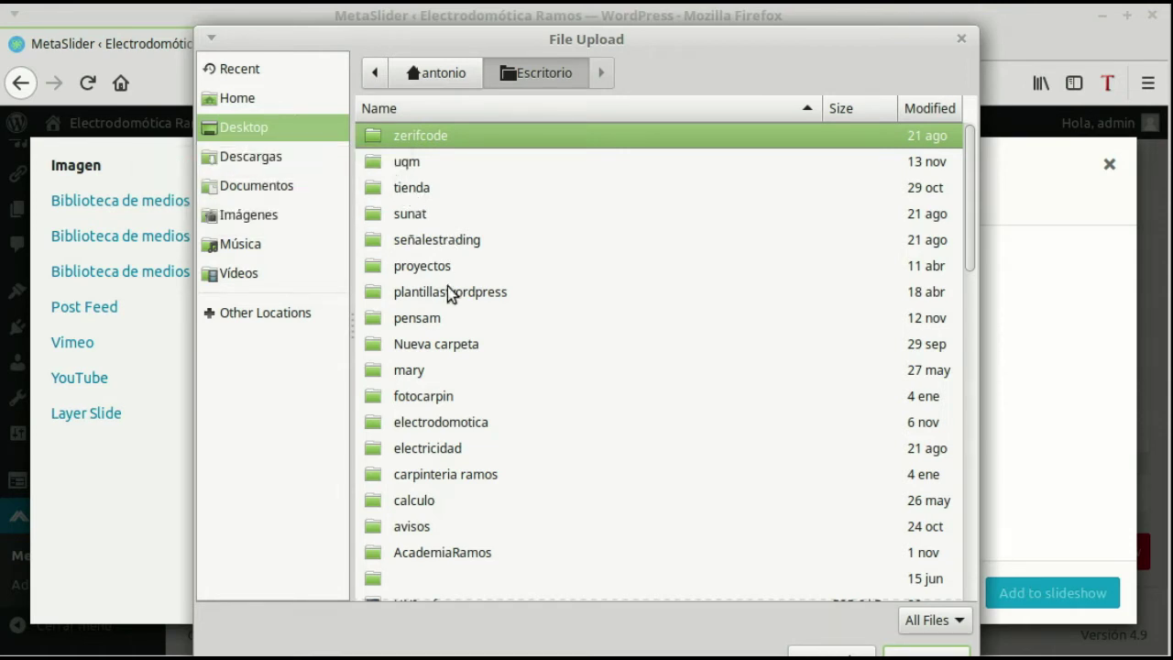
pyautogui.doubleClick(417, 266)
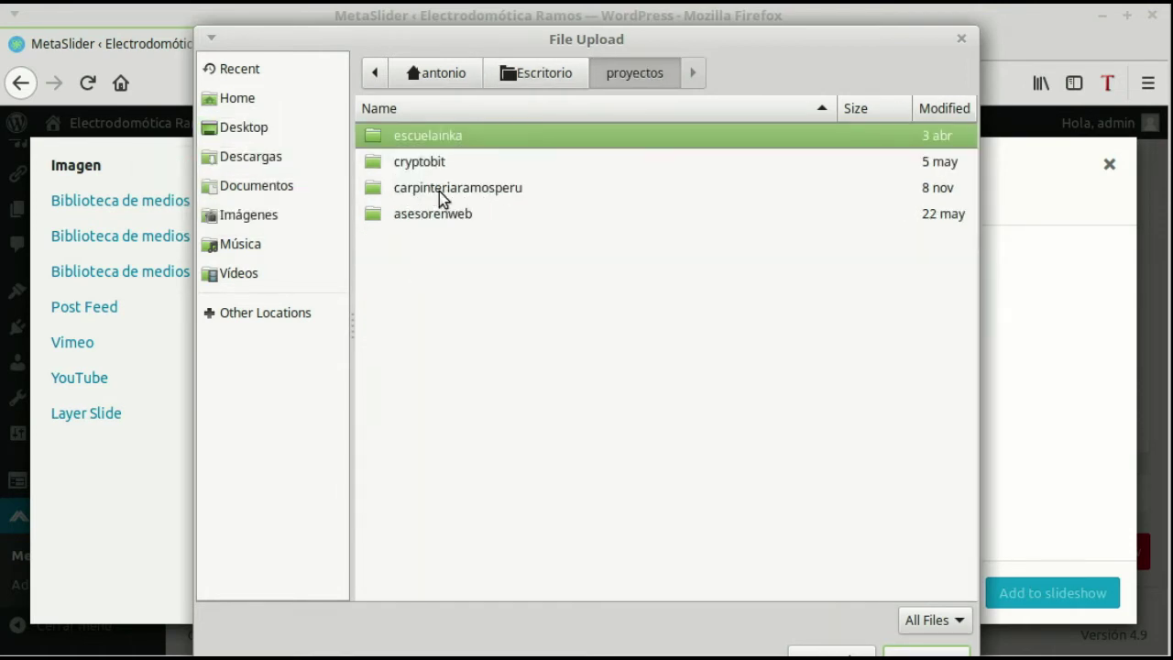
pyautogui.doubleClick(446, 219)
pyautogui.scroll(-1, 544, 368)
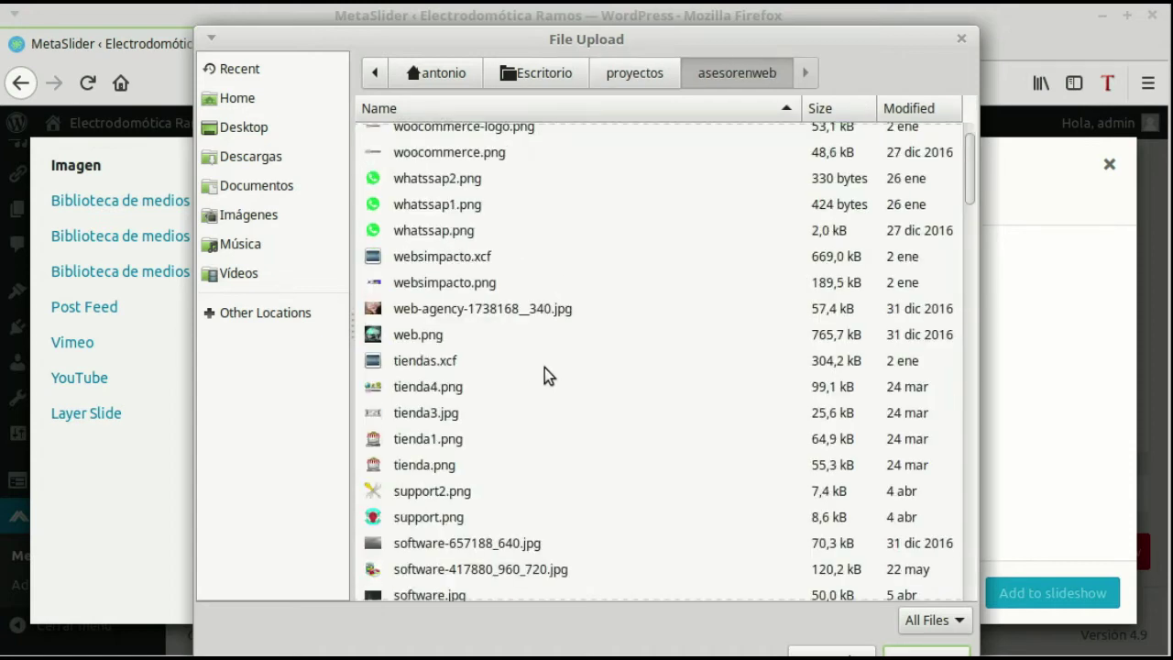
pyautogui.scroll(-2, 544, 368)
pyautogui.scroll(-10, 543, 373)
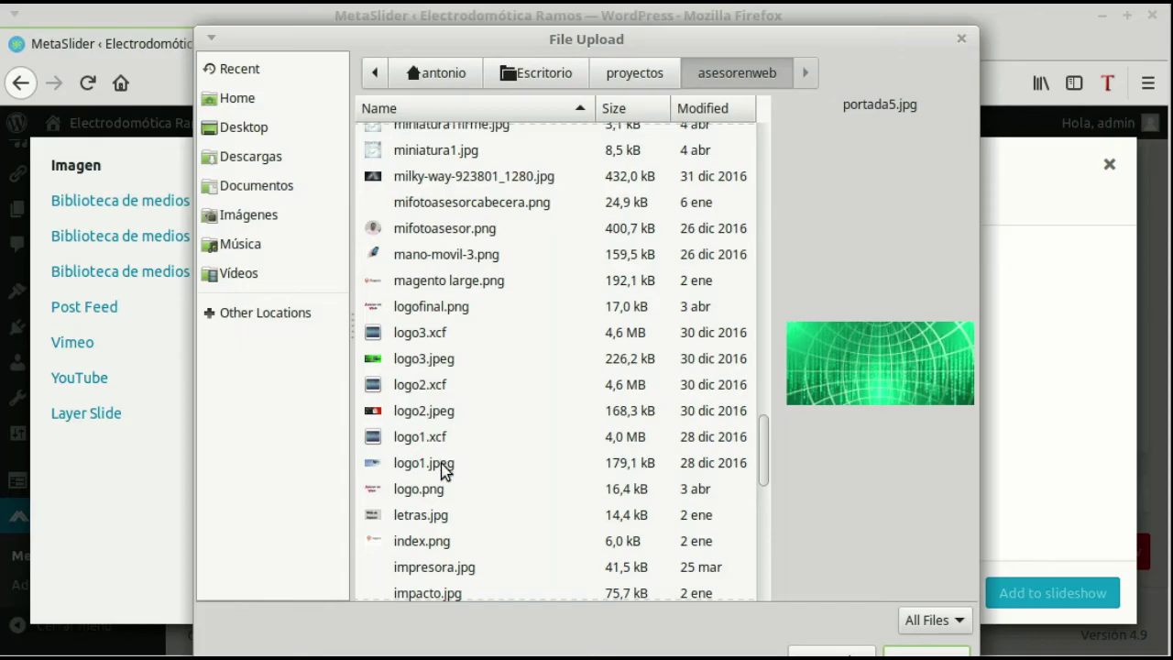
pyautogui.click(440, 462)
pyautogui.click(925, 653)
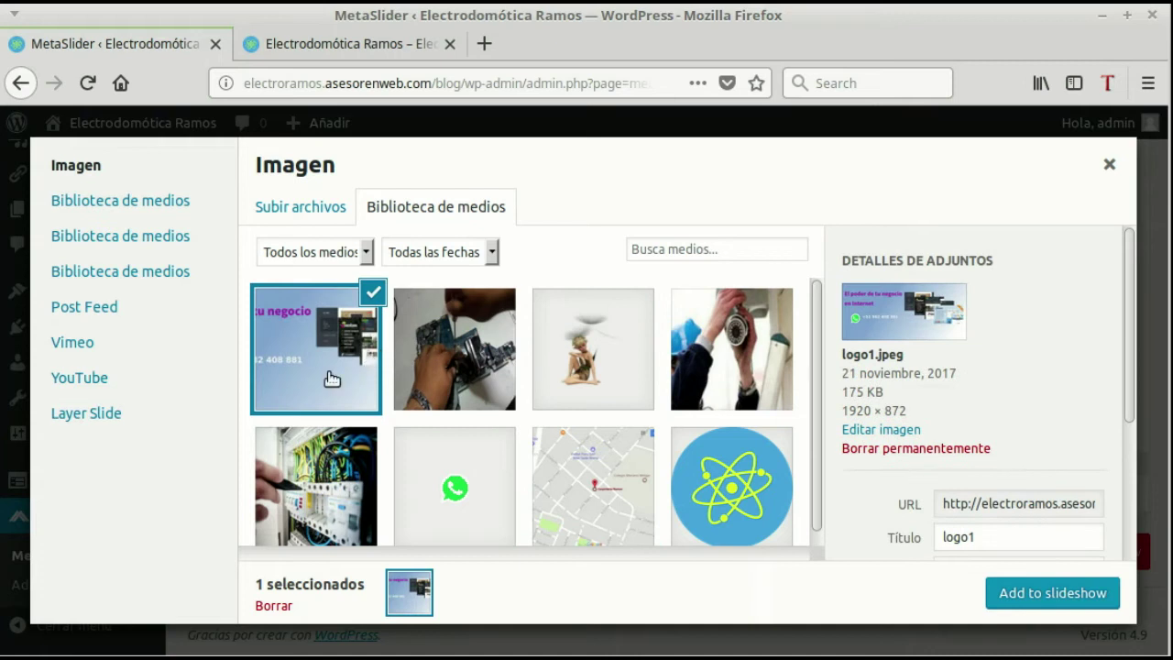
# Upload logo2.jpeg from the asesorenweb folder as the second slide image
pyautogui.click(326, 221)
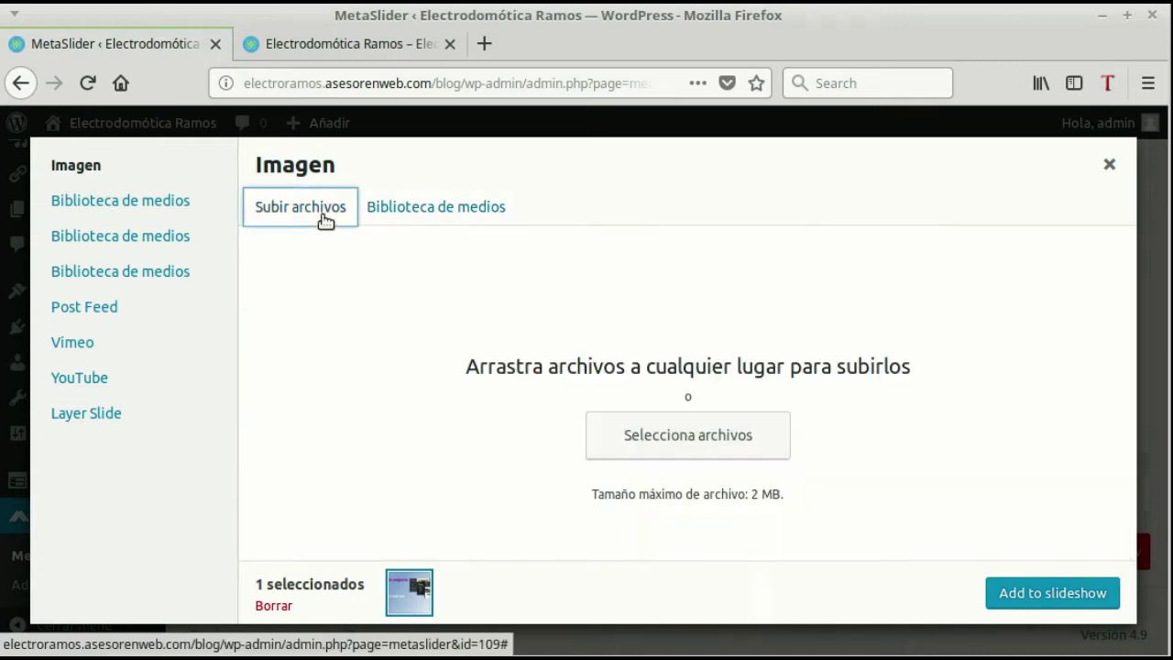
pyautogui.click(723, 438)
pyautogui.scroll(-15, 516, 454)
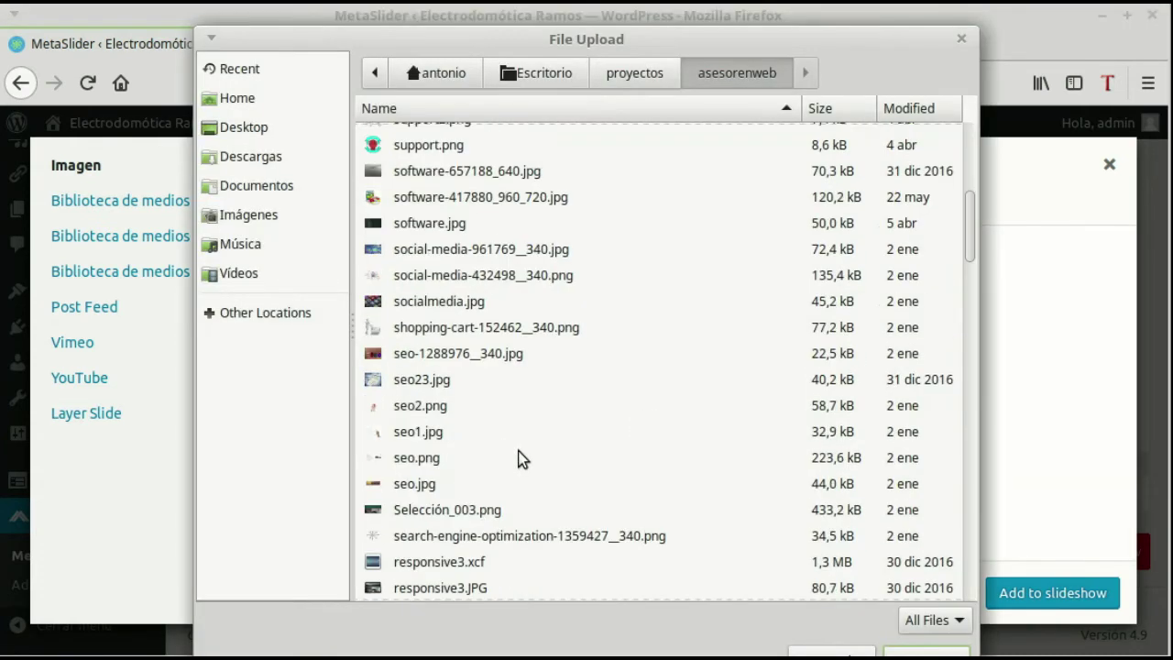
pyautogui.scroll(-8, 513, 426)
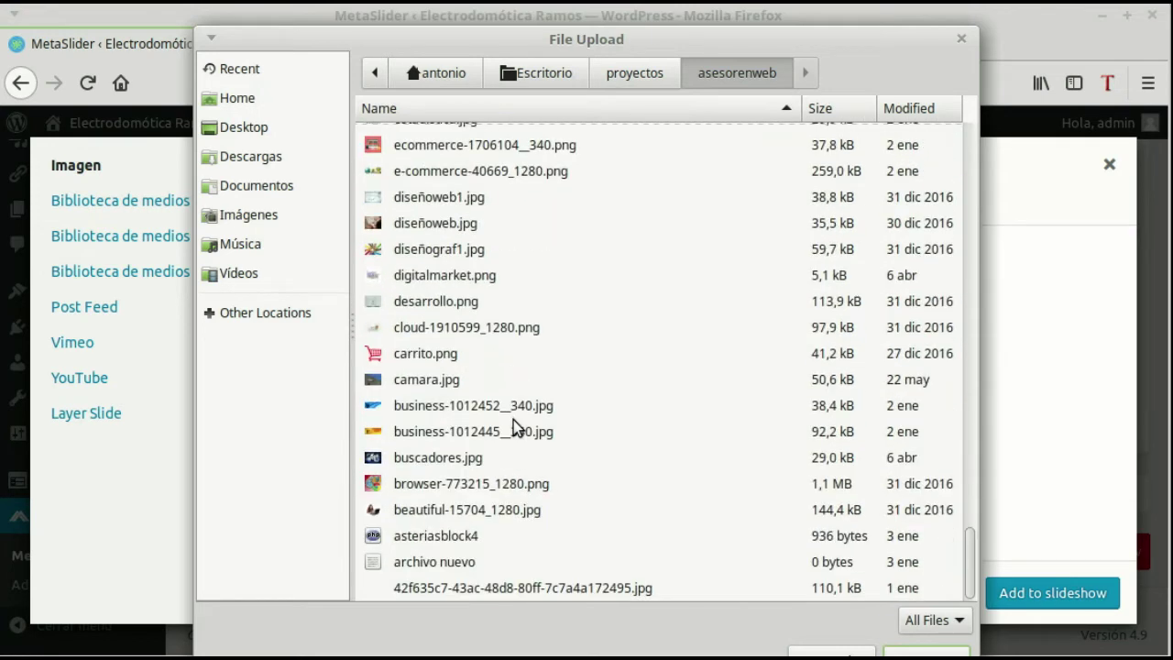
pyautogui.scroll(5, 501, 405)
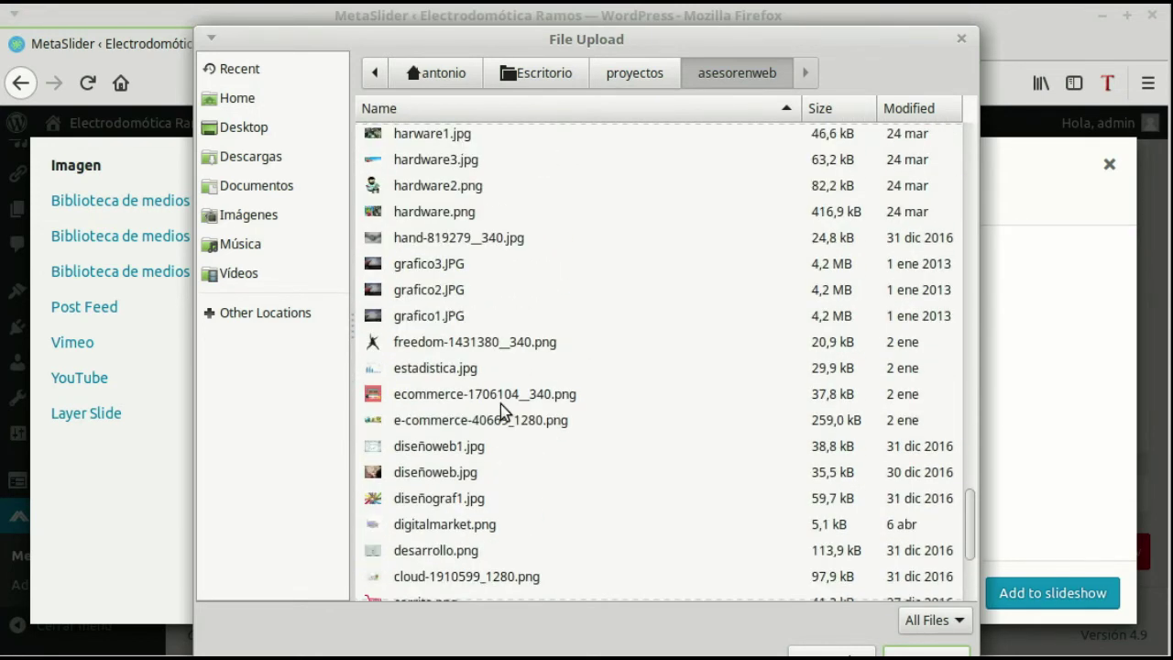
pyautogui.scroll(1, 500, 405)
pyautogui.scroll(1, 492, 383)
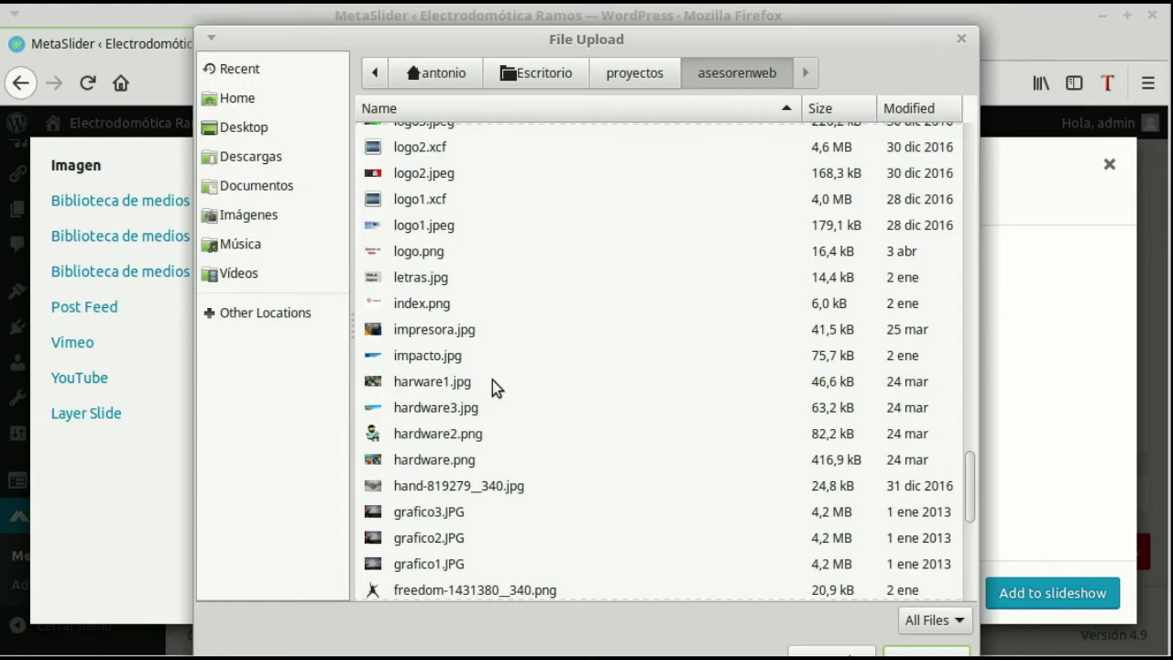
pyautogui.click(421, 175)
pyautogui.press('Return')
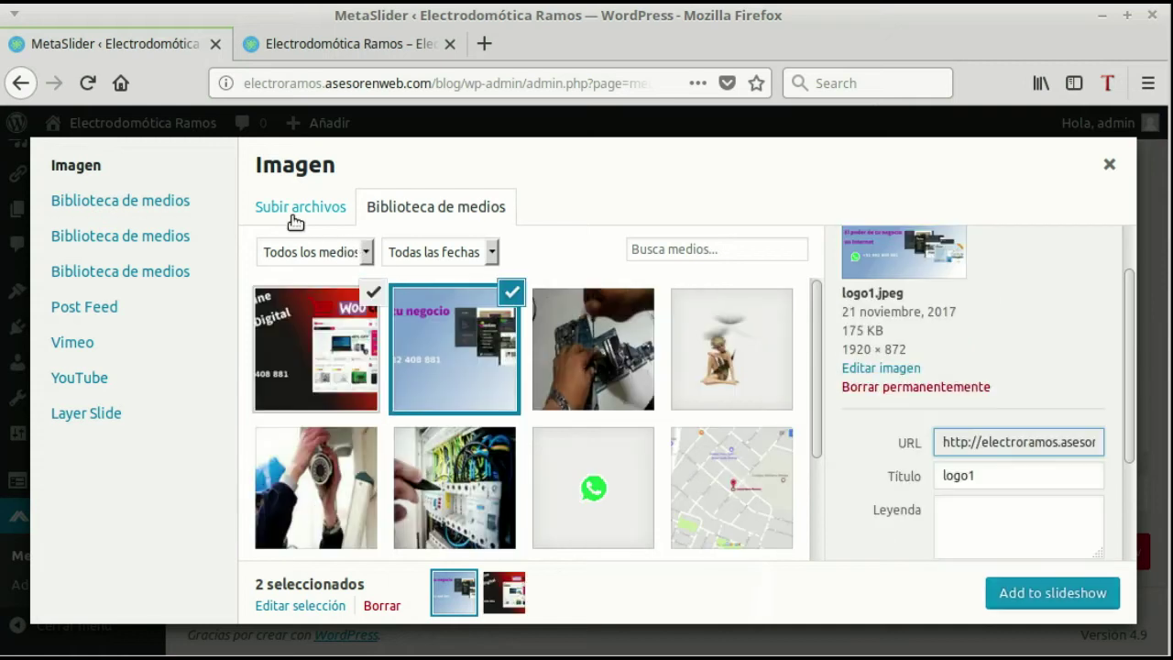
# Upload logo3.jpeg from the asesorenweb folder as the third slide image
pyautogui.click(294, 218)
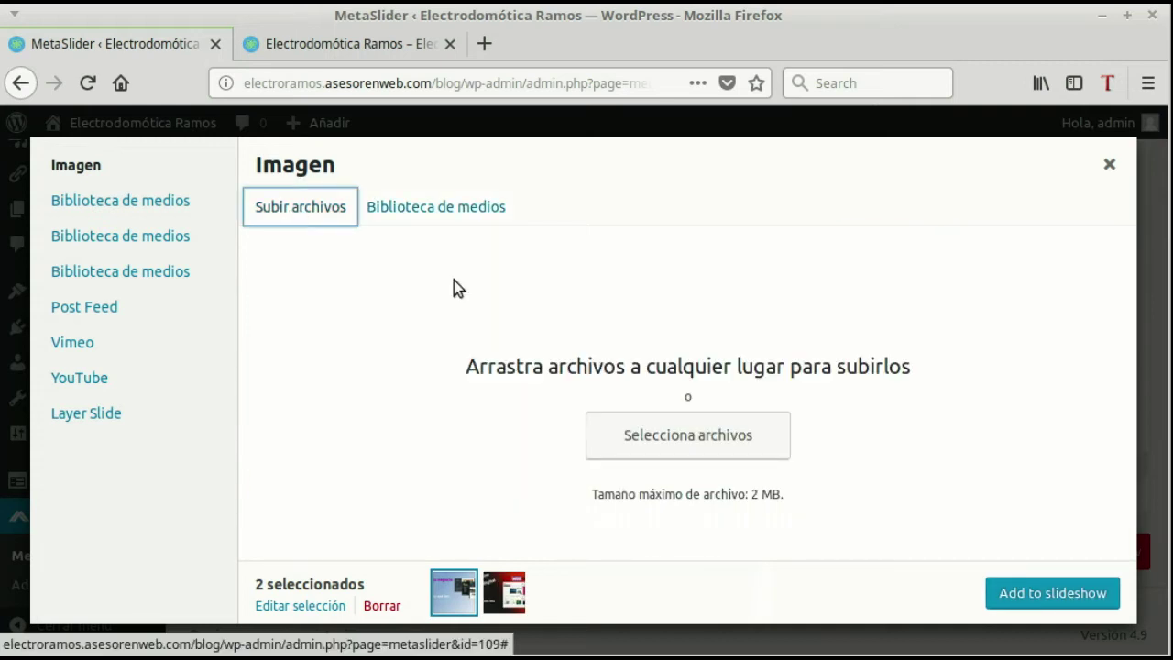
pyautogui.click(657, 446)
pyautogui.scroll(-15, 517, 431)
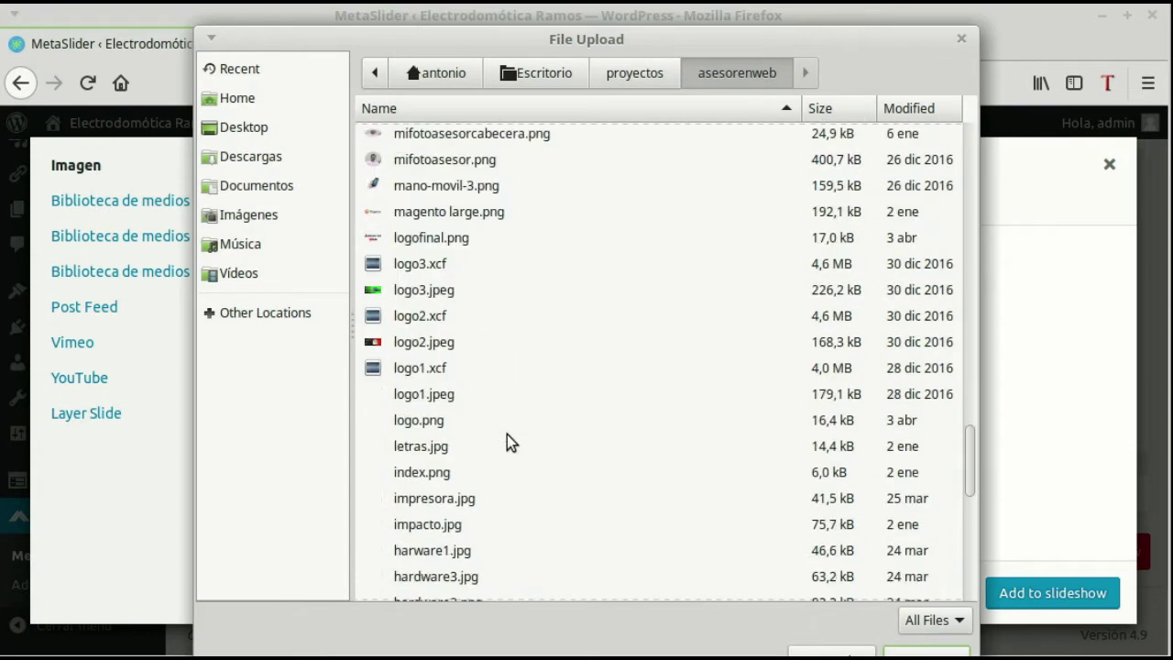
pyautogui.scroll(8, 507, 439)
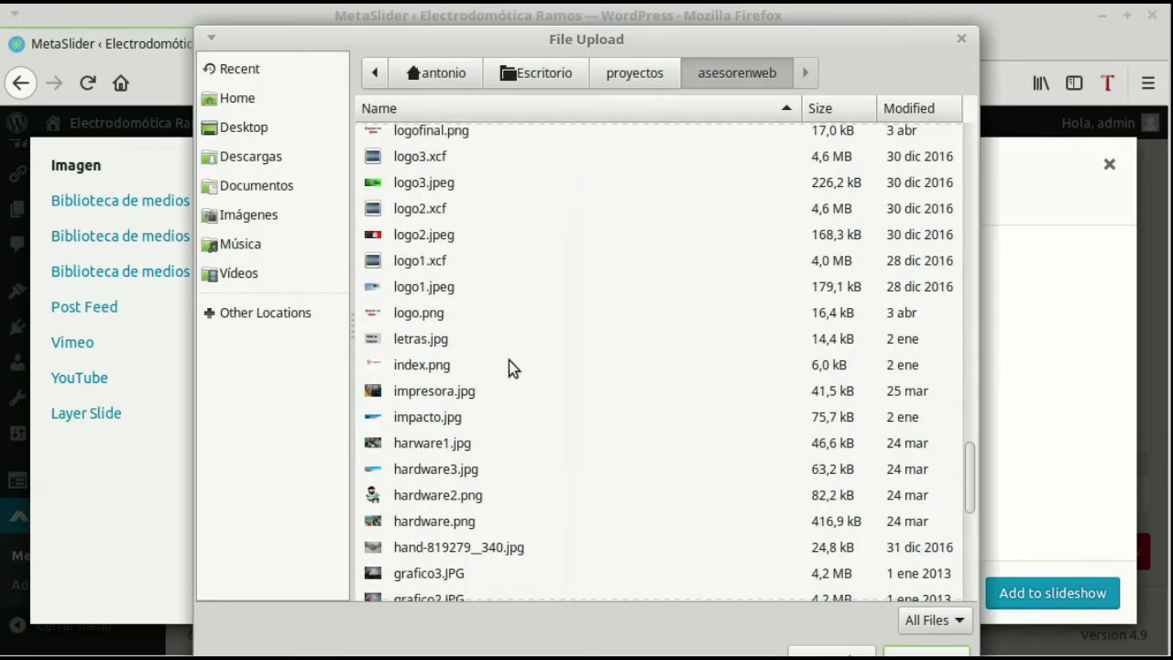
pyautogui.click(444, 187)
pyautogui.press('Return')
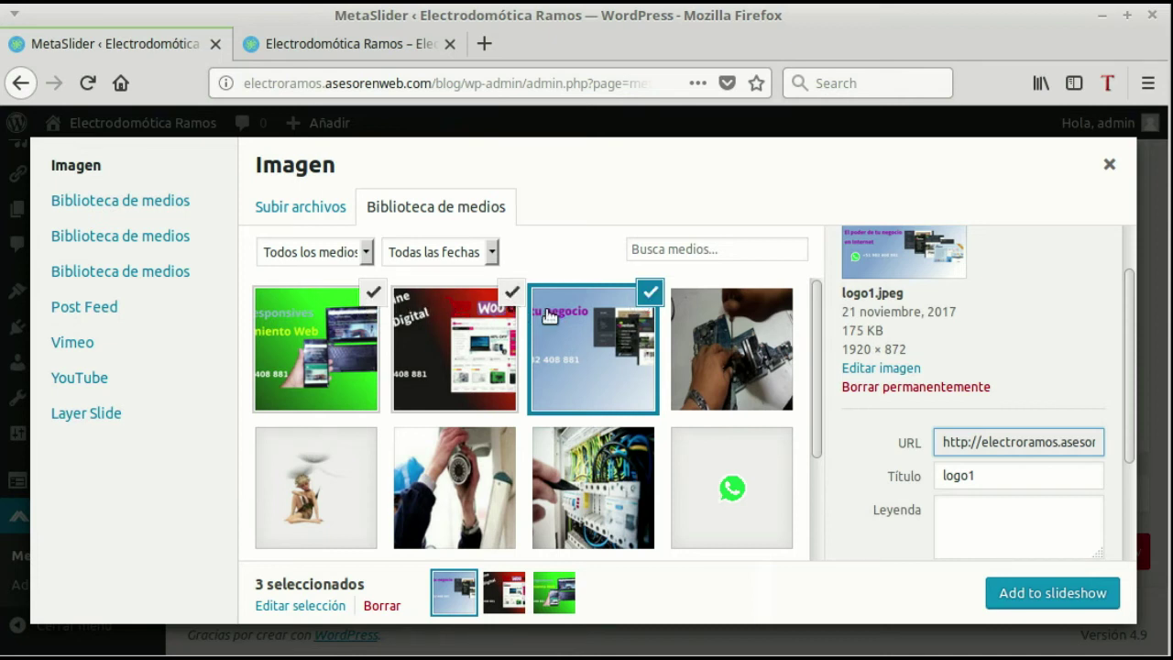
# Add the three selected logo images to the slideshow and review the resulting slide list
pyautogui.click(1062, 594)
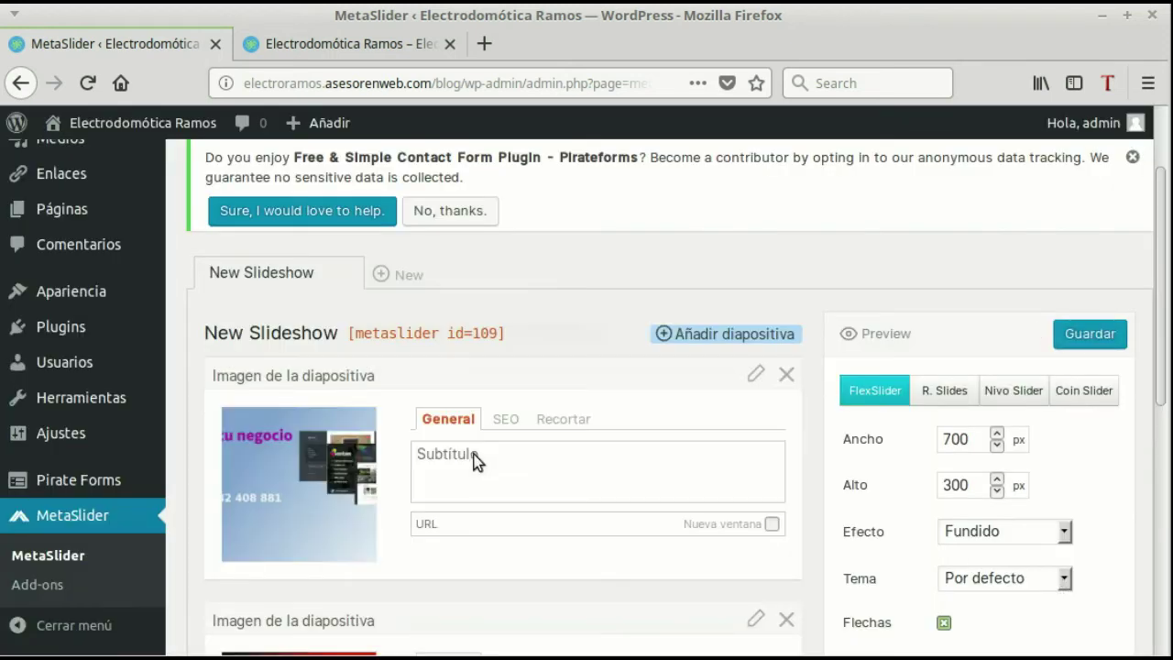
pyautogui.scroll(-10, 565, 425)
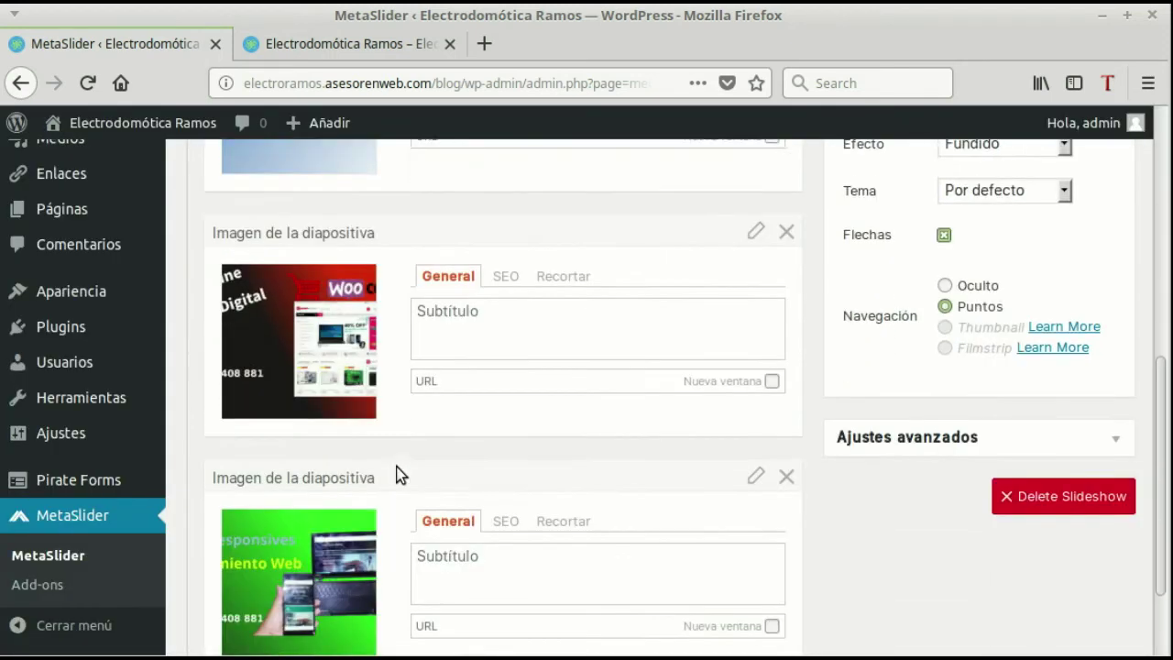
pyautogui.scroll(6, 401, 475)
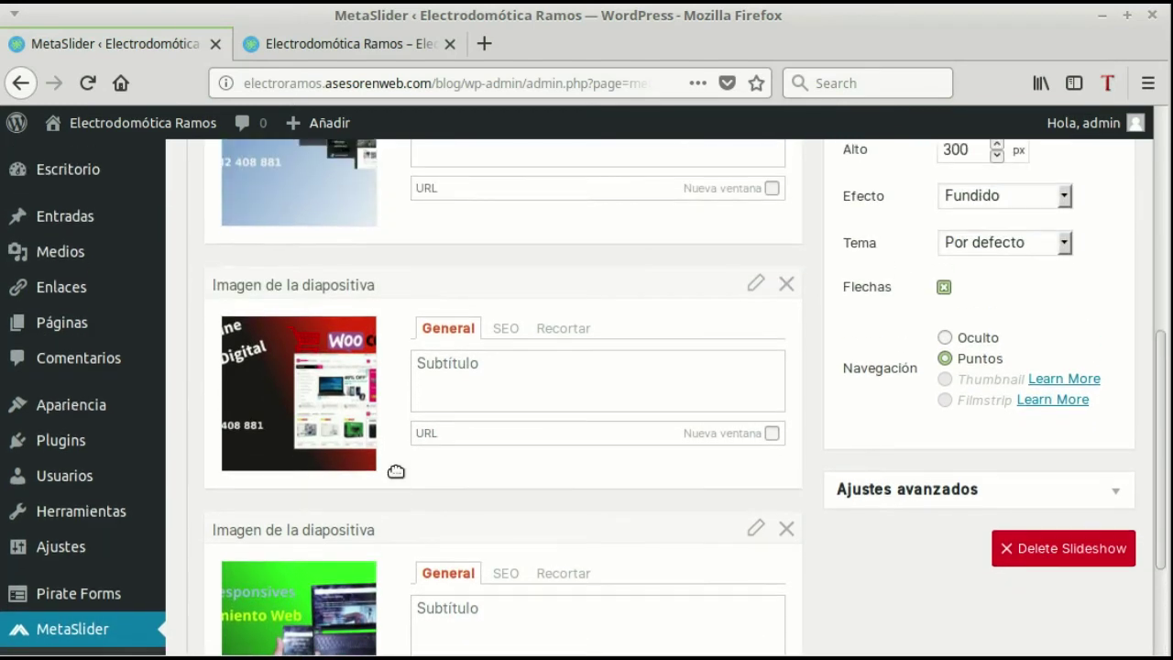
pyautogui.scroll(5, 401, 468)
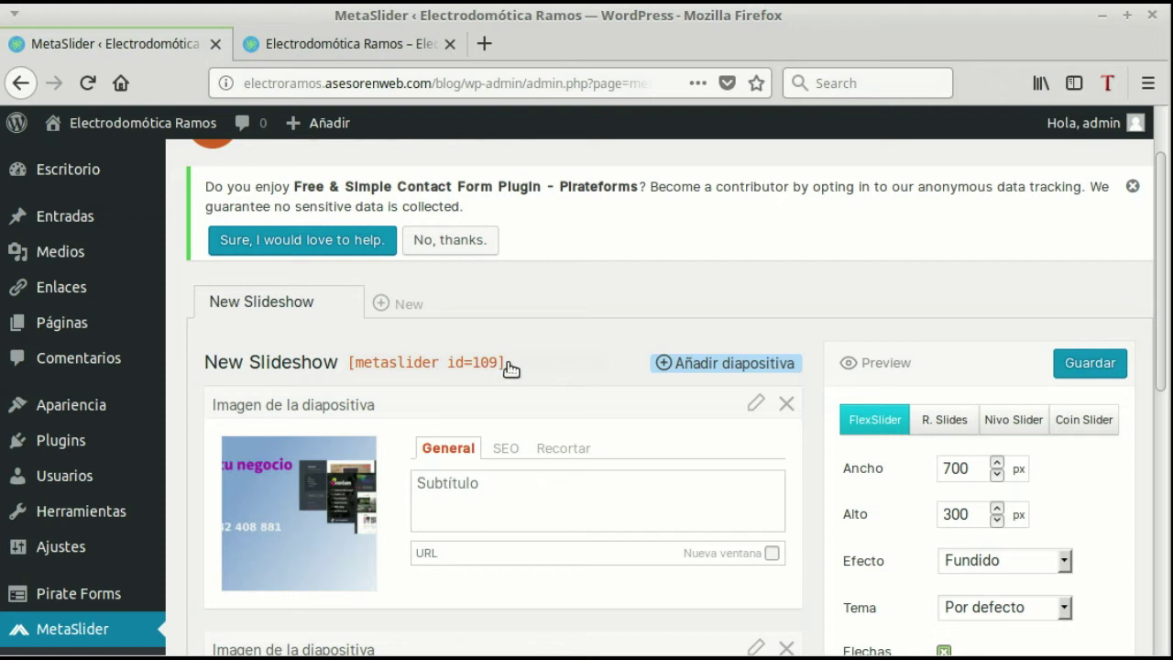
# Copy the slideshow's shortcode [metaslider id=109] and save the slideshow
pyautogui.moveTo(507, 367); pyautogui.dragTo(349, 371)
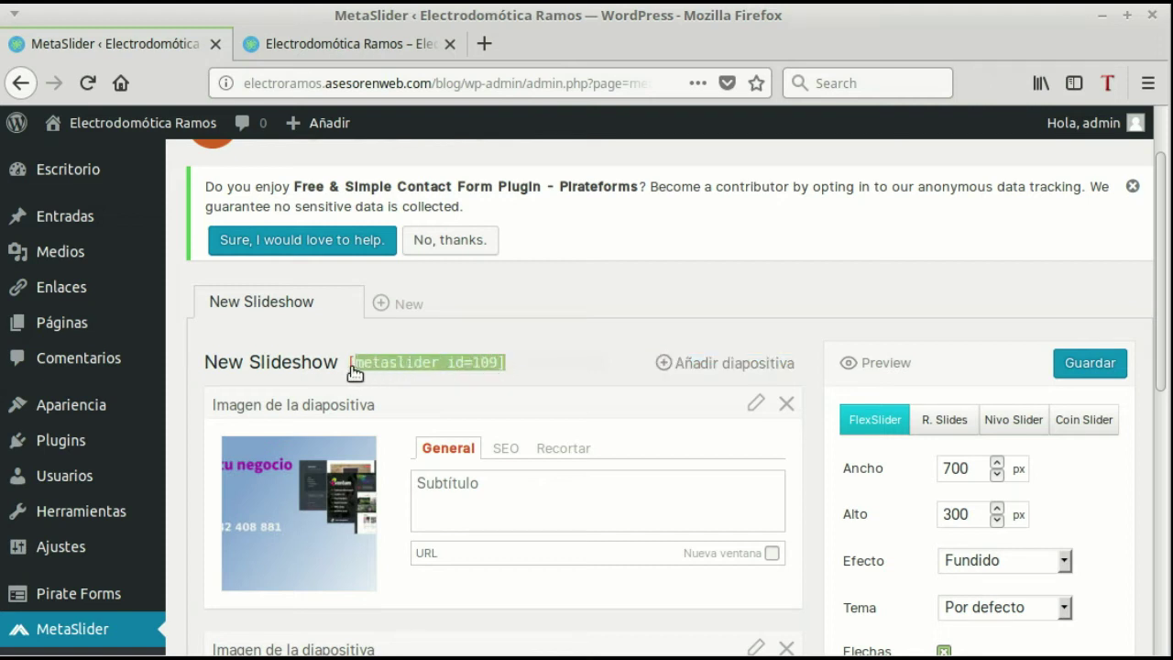
pyautogui.rightClick(417, 365)
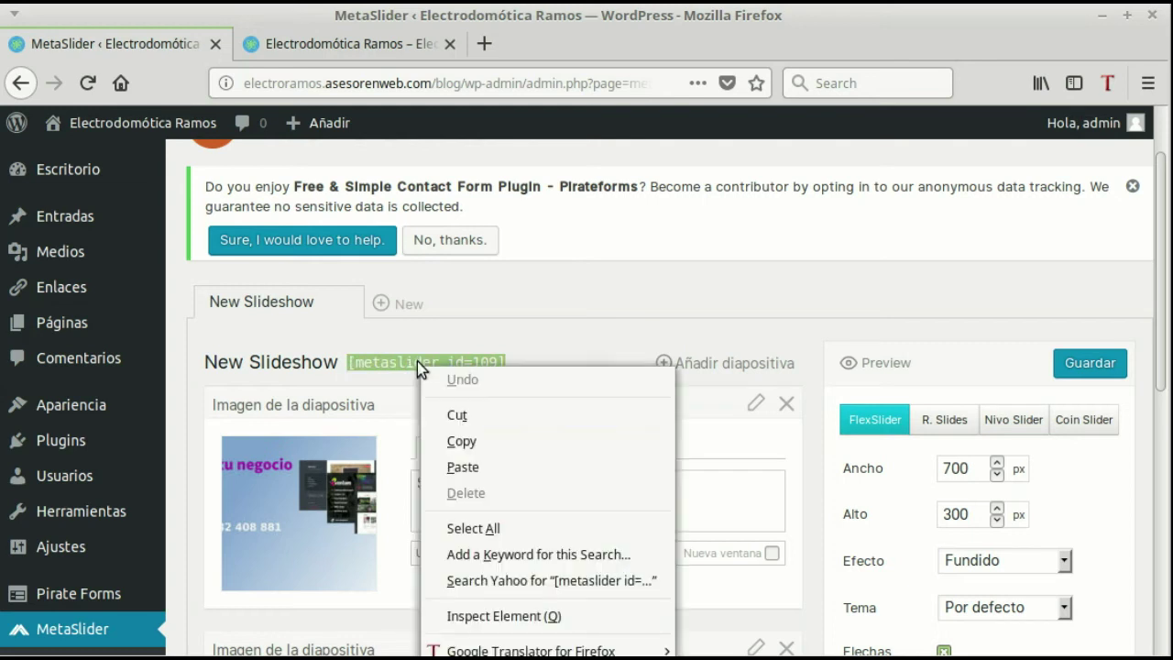
pyautogui.click(471, 441)
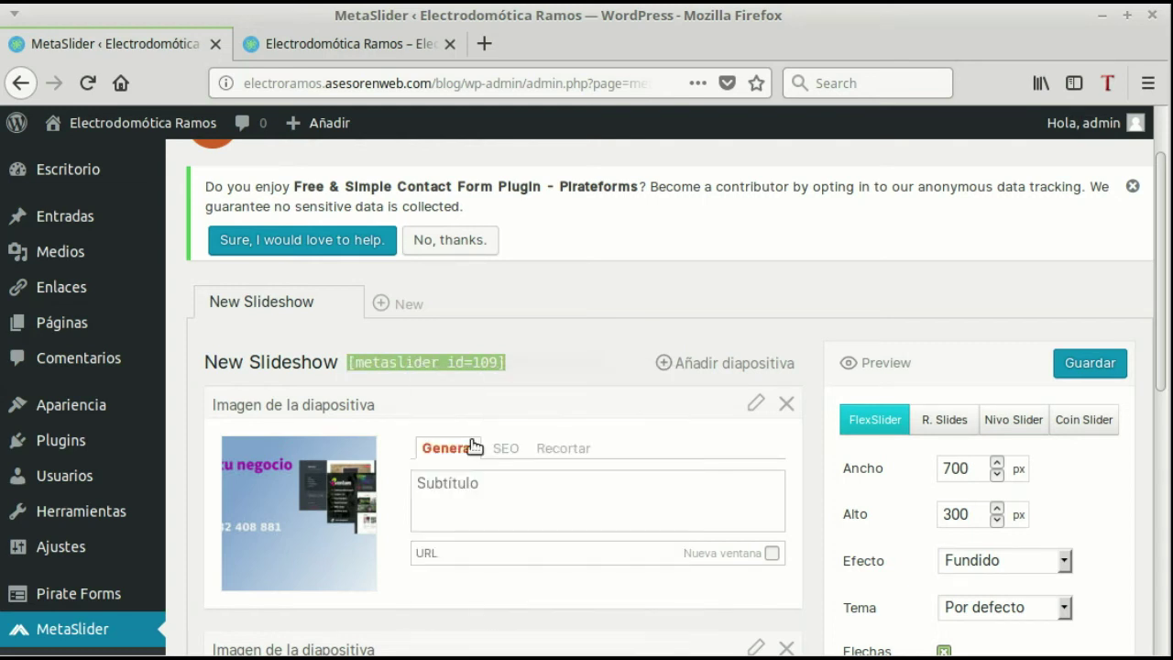
pyautogui.click(1090, 366)
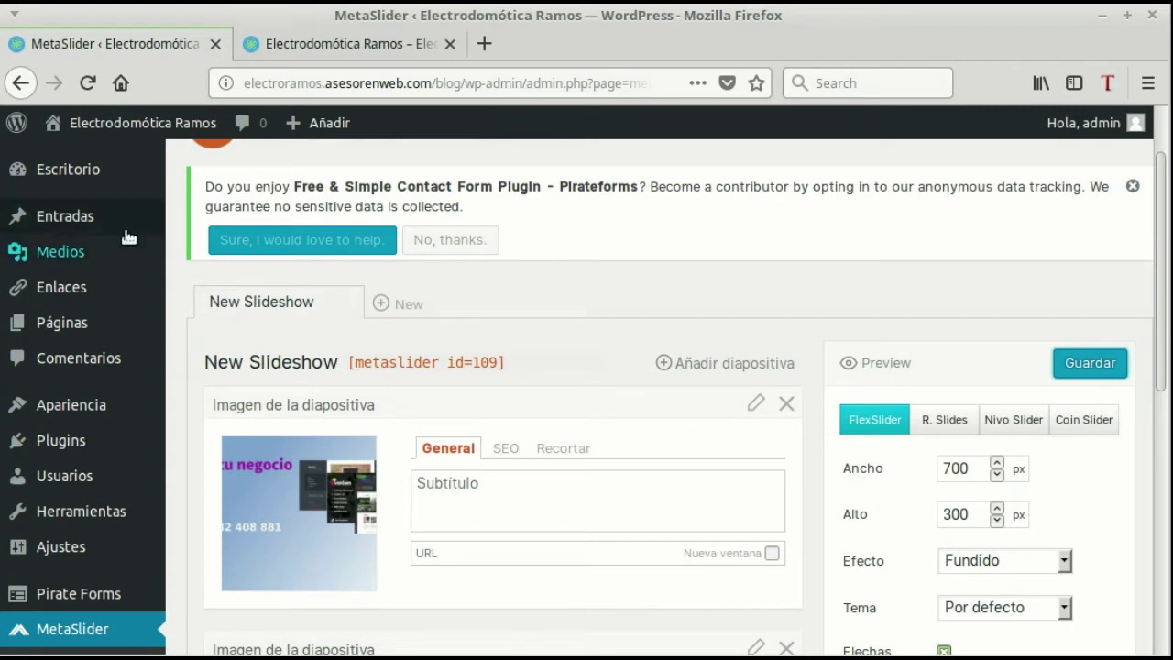
# Open the theme customizer and go to the main content settings of the home page's big title section (Sección de título grande)
pyautogui.moveTo(74, 407)
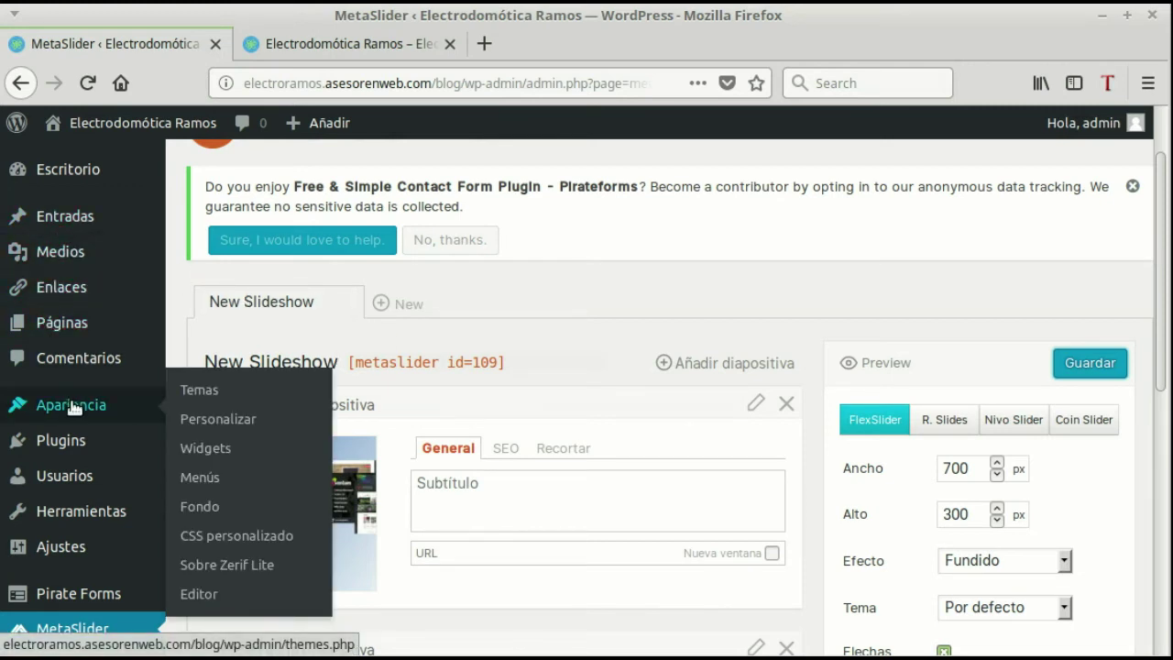
pyautogui.click(217, 419)
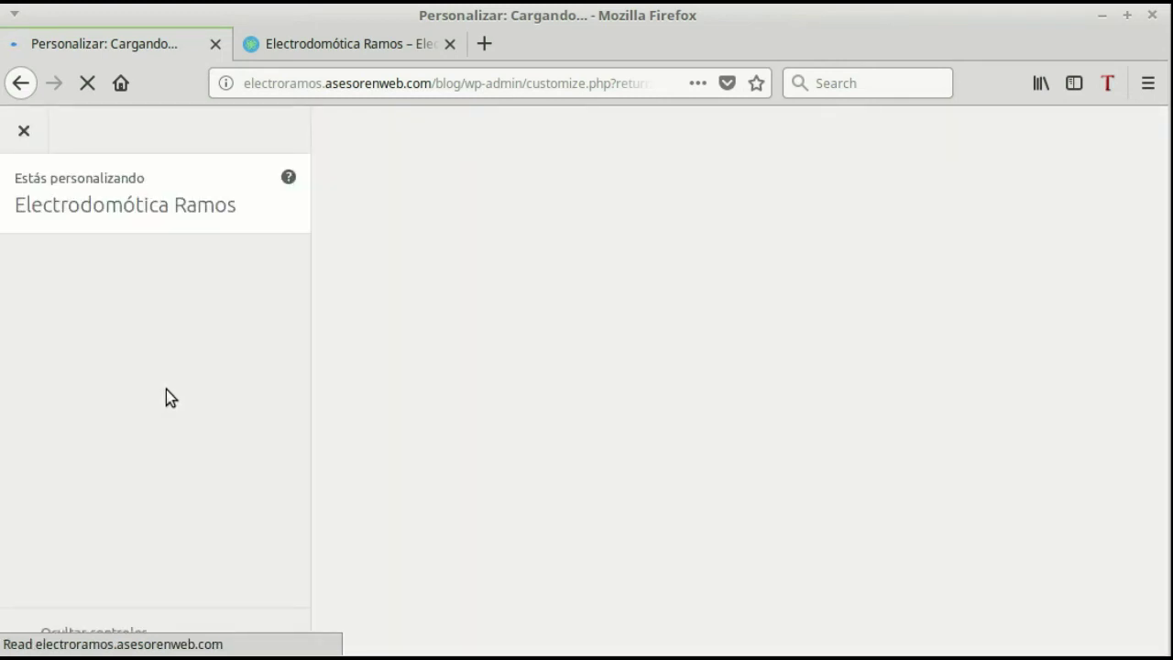
pyautogui.scroll(-2, 184, 394)
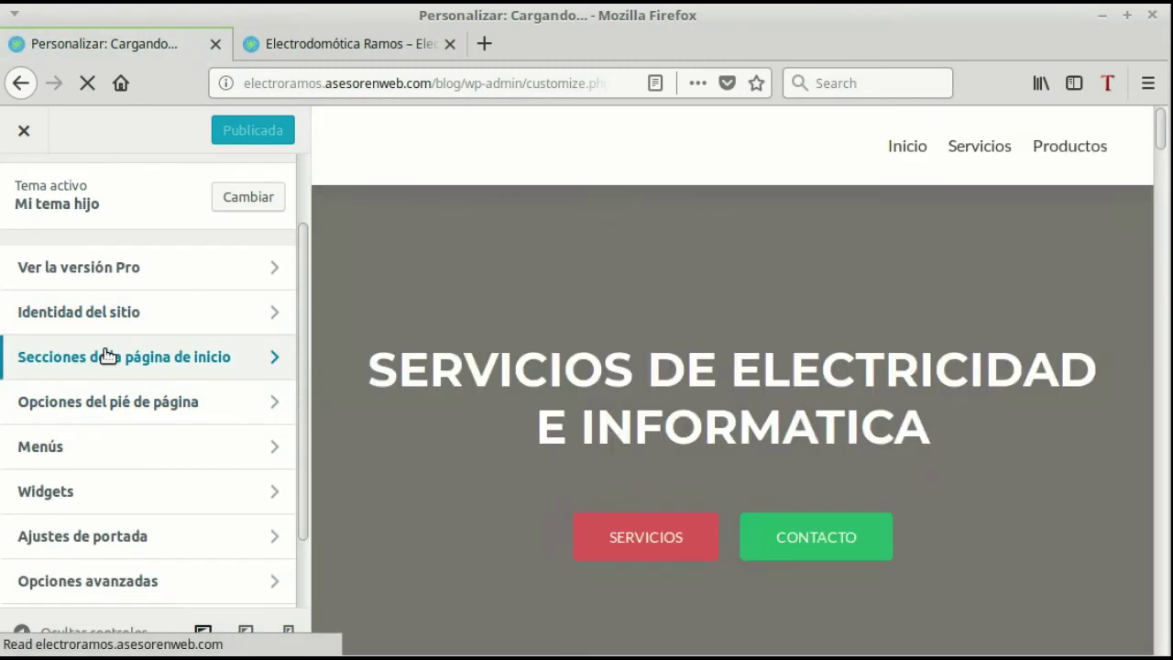
pyautogui.click(105, 356)
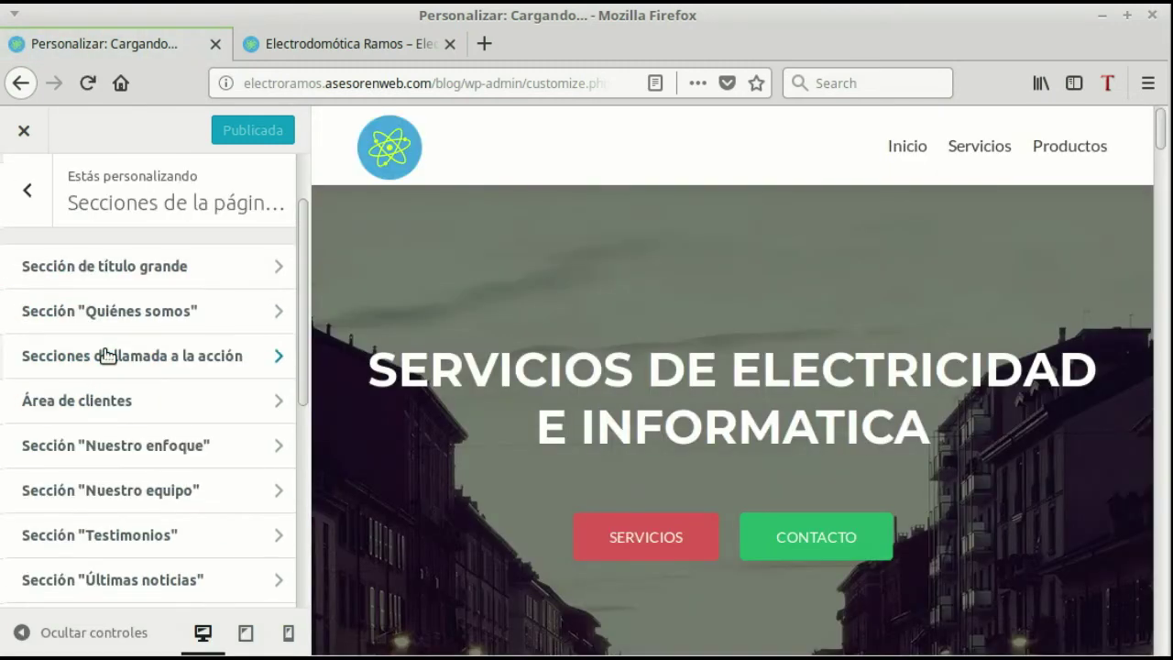
pyautogui.click(97, 267)
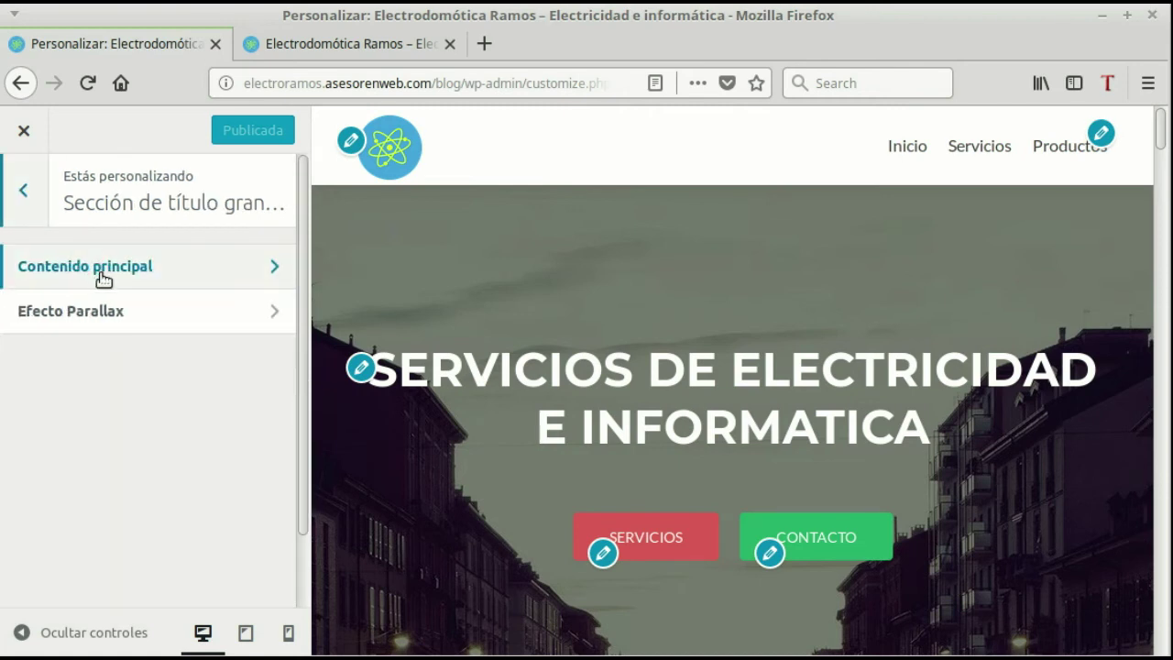
pyautogui.click(103, 278)
# Paste [metaslider id=109] as the carousel shortcode (Shortcode del carrusel) and publish the change
pyautogui.scroll(-4, 137, 535)
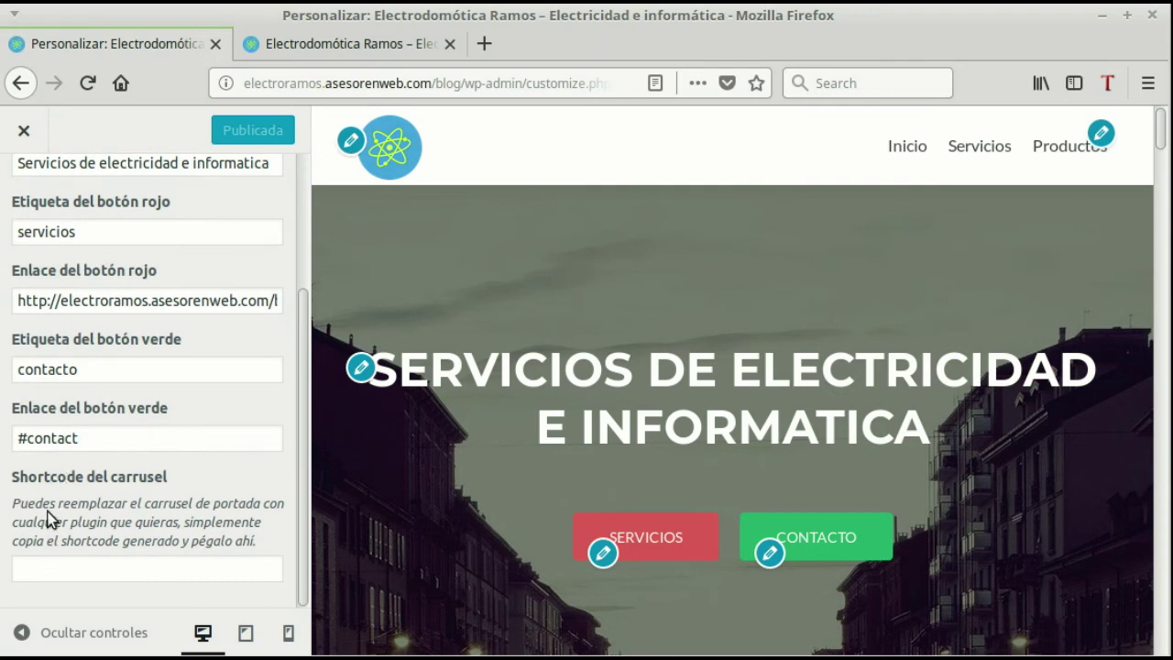
pyautogui.click(68, 570)
pyautogui.rightClick(68, 569)
pyautogui.click(141, 360)
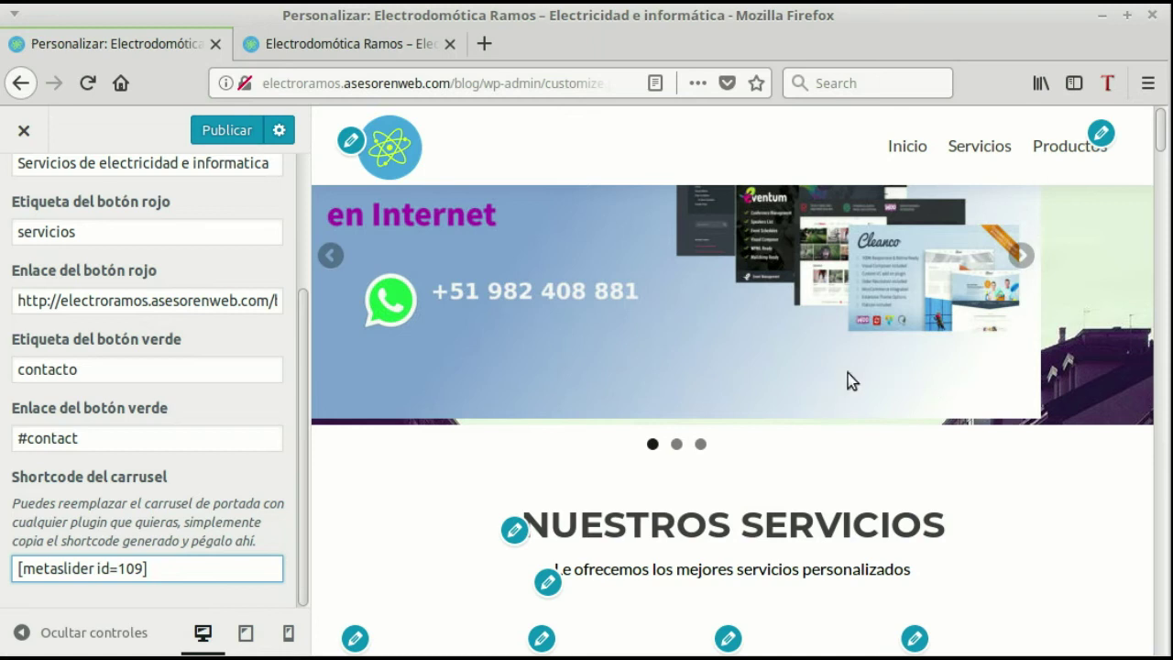
pyautogui.click(223, 131)
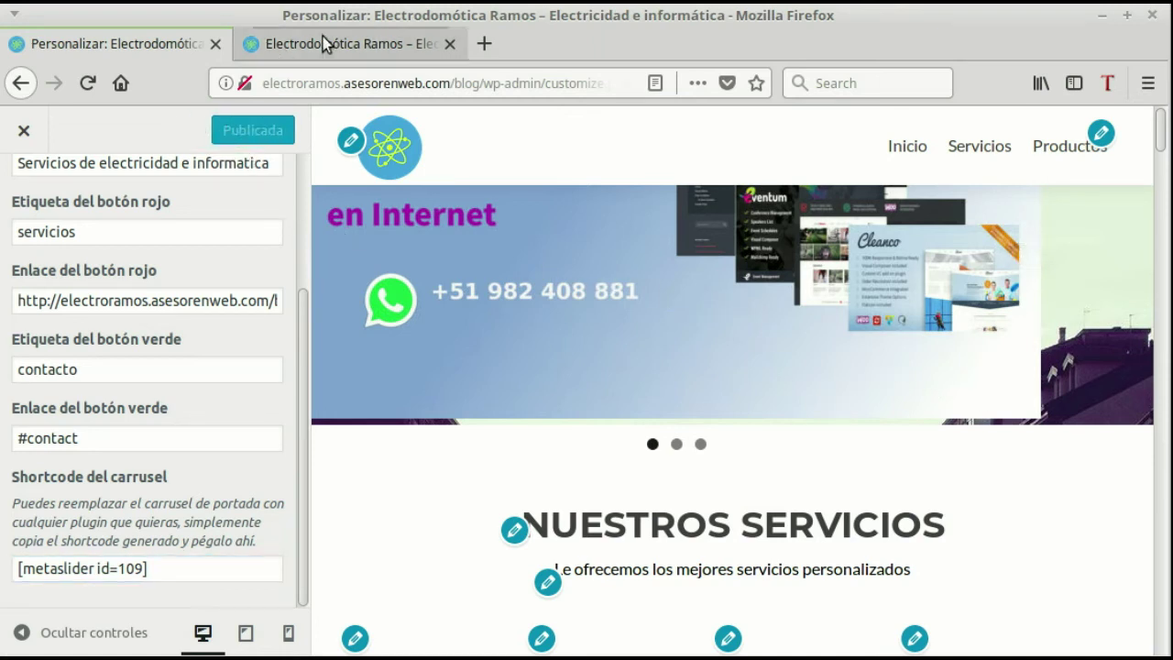
# Reload the site's live home page and examine the slideshow's size and placement, advancing through its slides
pyautogui.click(361, 43)
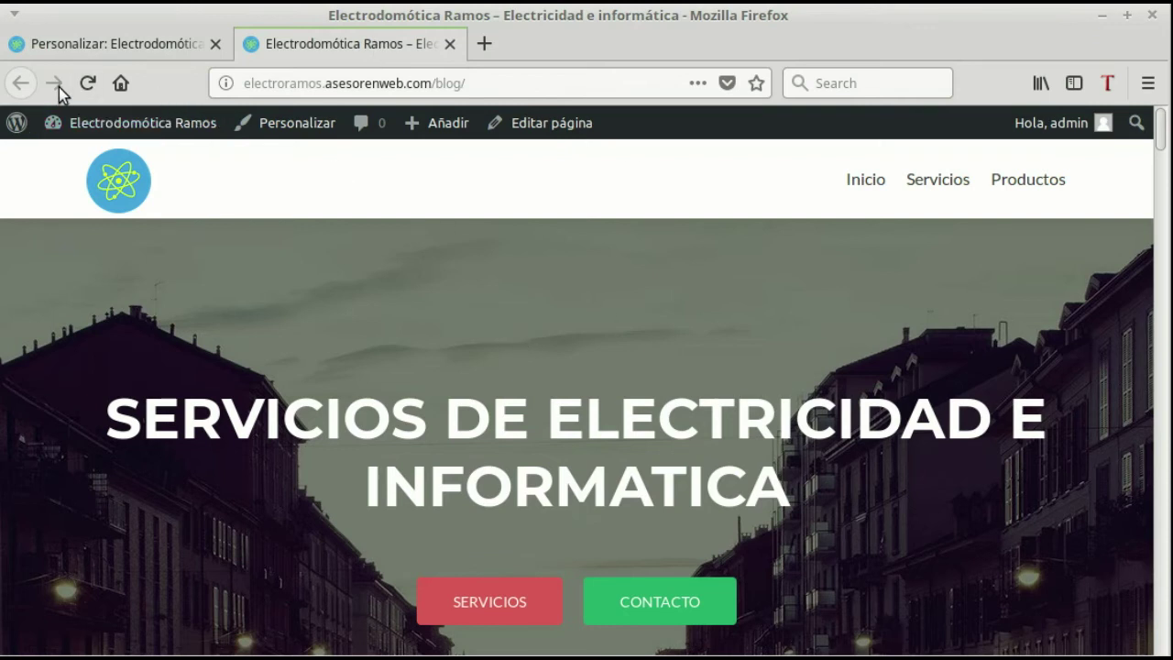
pyautogui.click(474, 87)
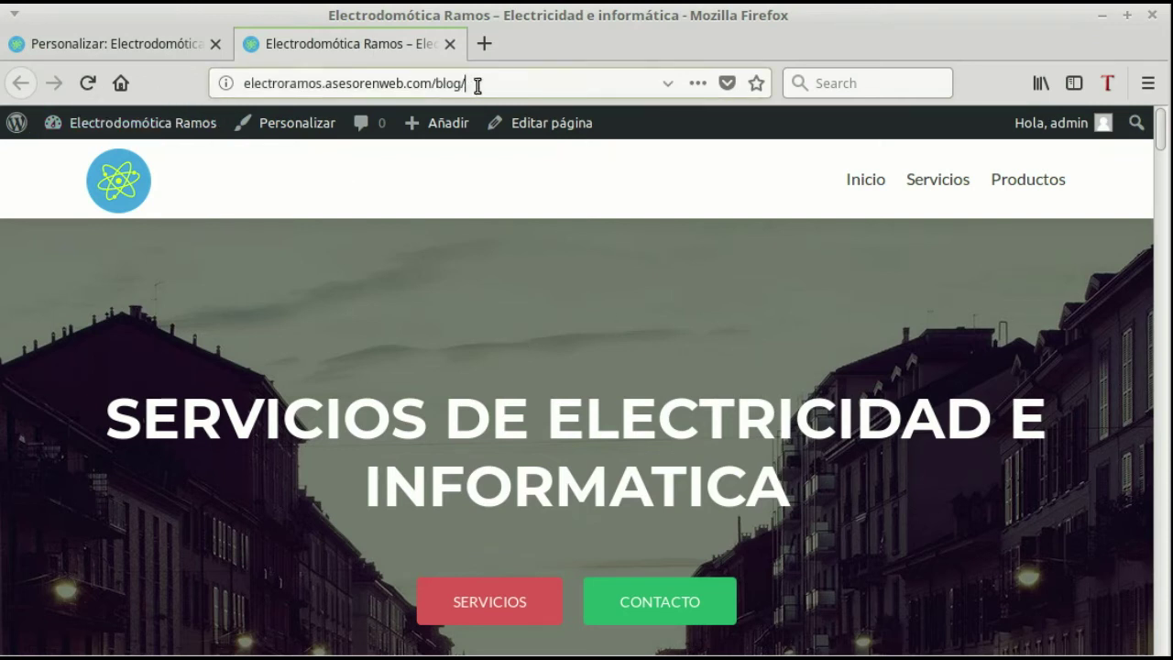
pyautogui.press('Return')
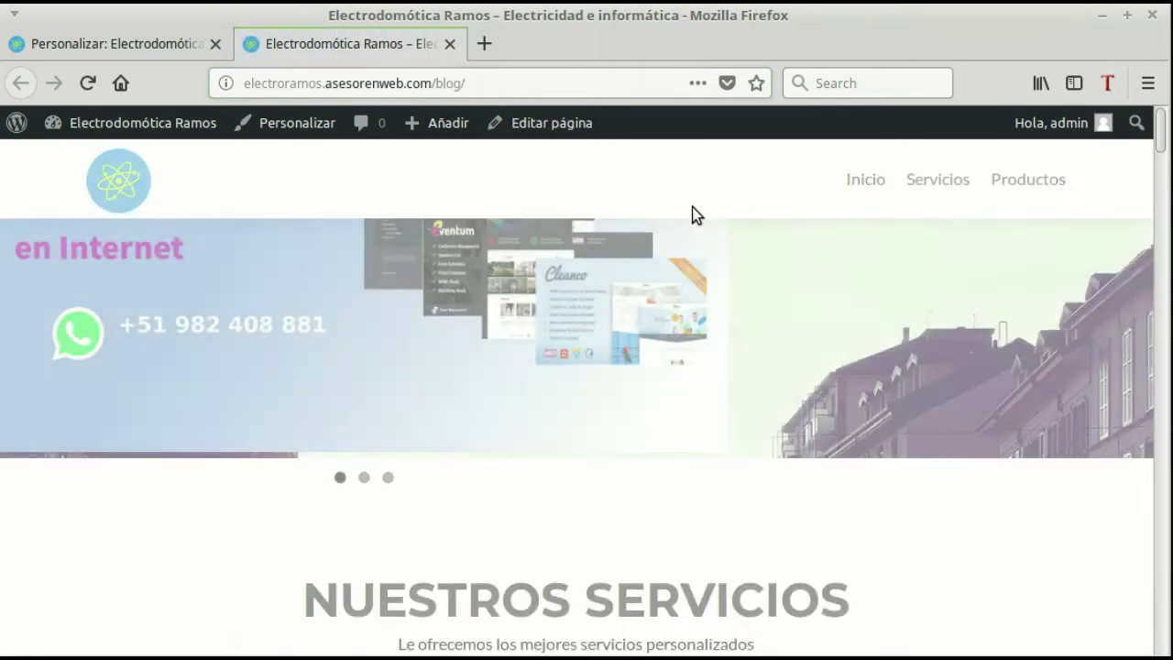
pyautogui.scroll(-1, 424, 354)
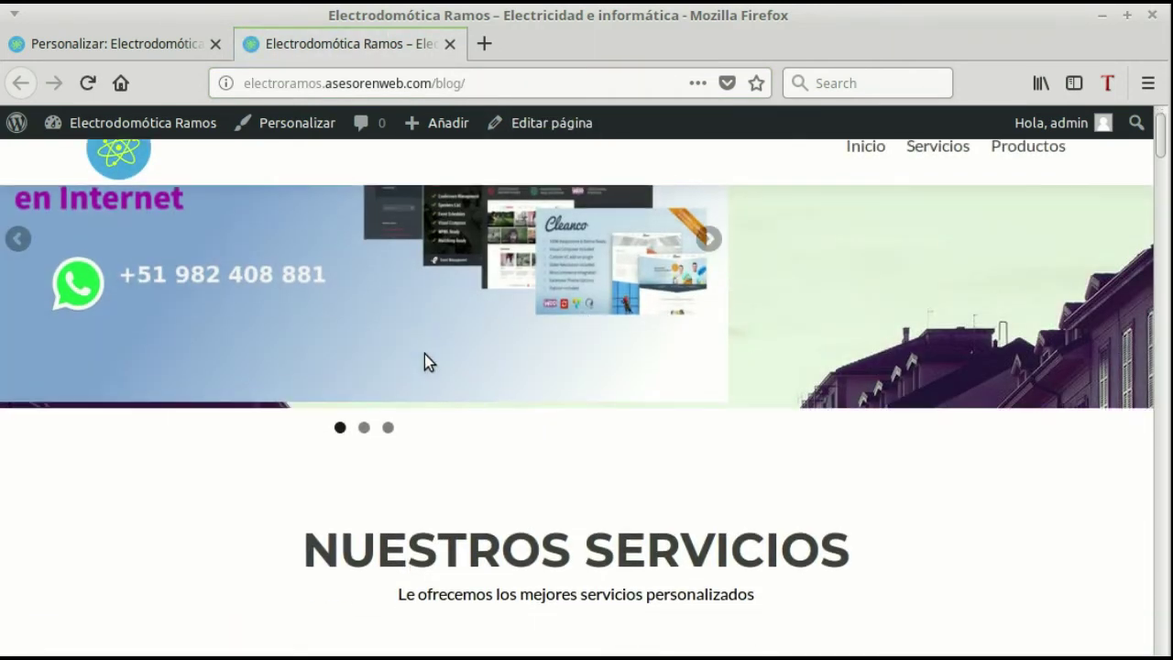
pyautogui.scroll(1, 641, 344)
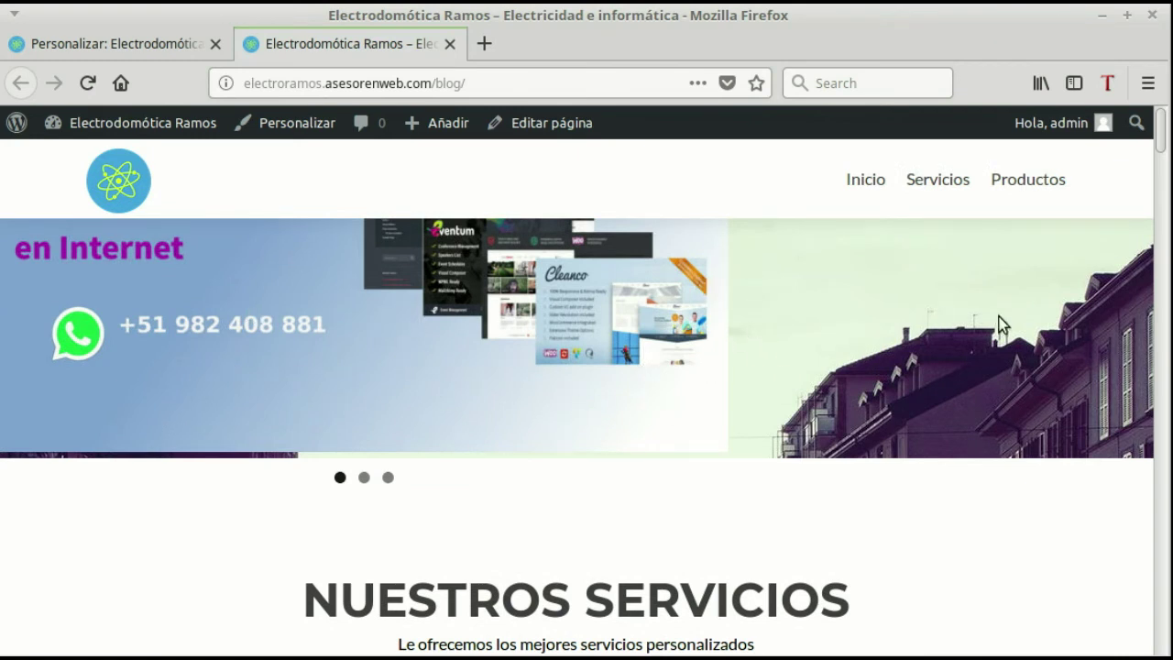
pyautogui.scroll(-2, 1048, 334)
pyautogui.scroll(2, 910, 470)
pyautogui.click(711, 292)
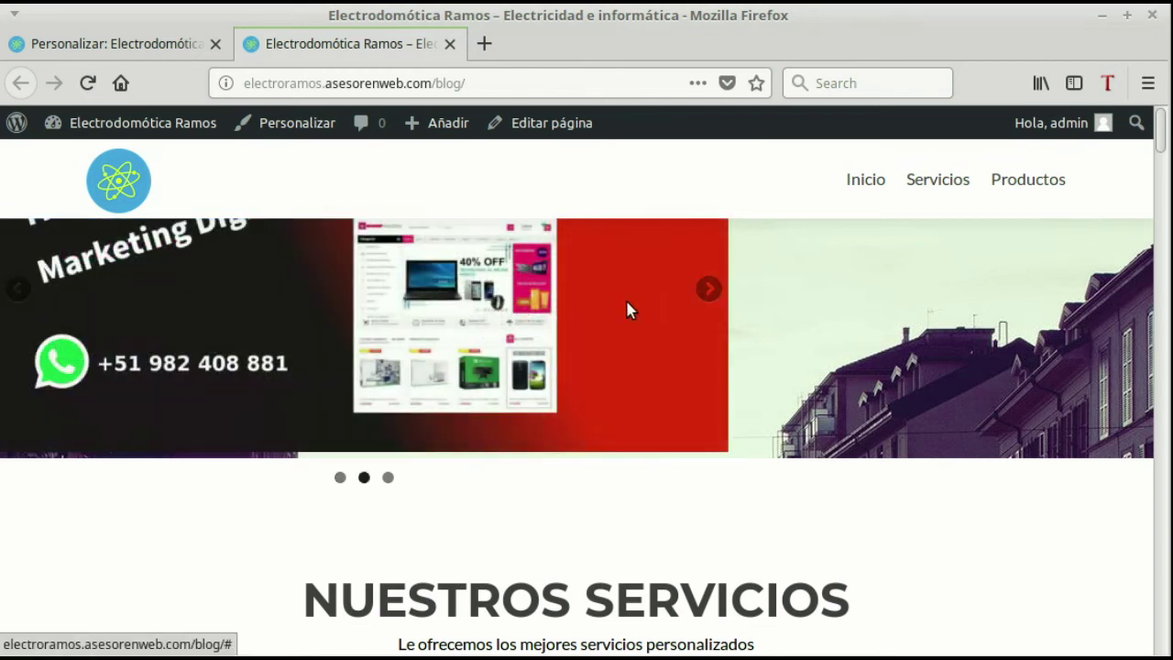
pyautogui.click(711, 291)
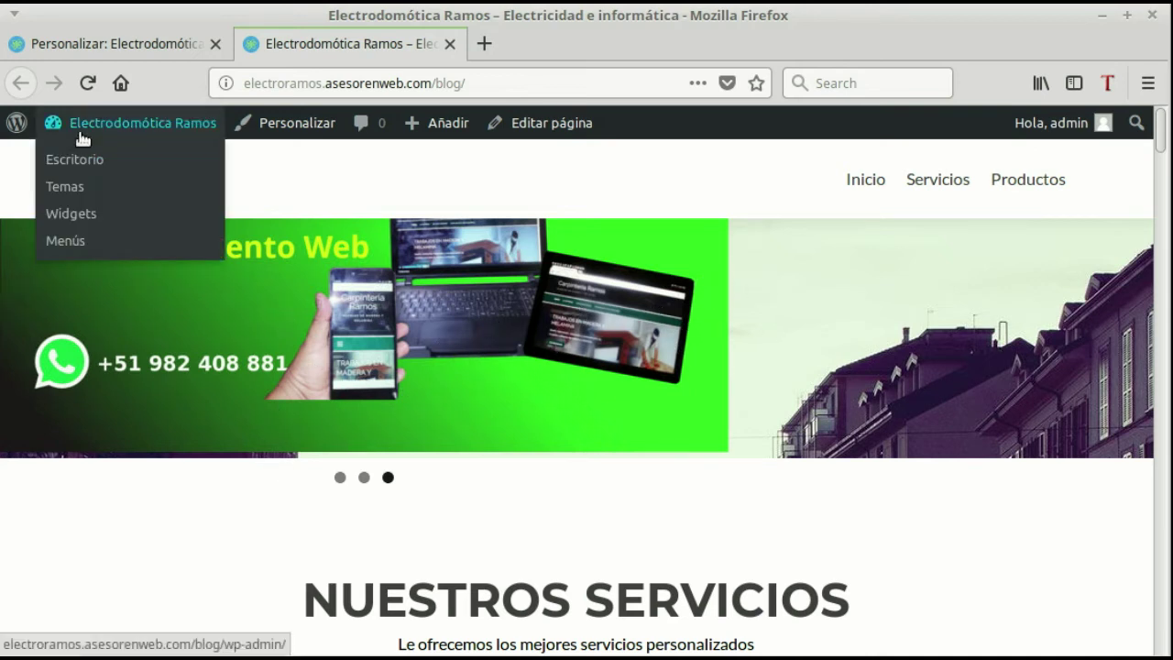
# Close the theme customizer and return to the slideshow's MetaSlider settings
pyautogui.click(123, 53)
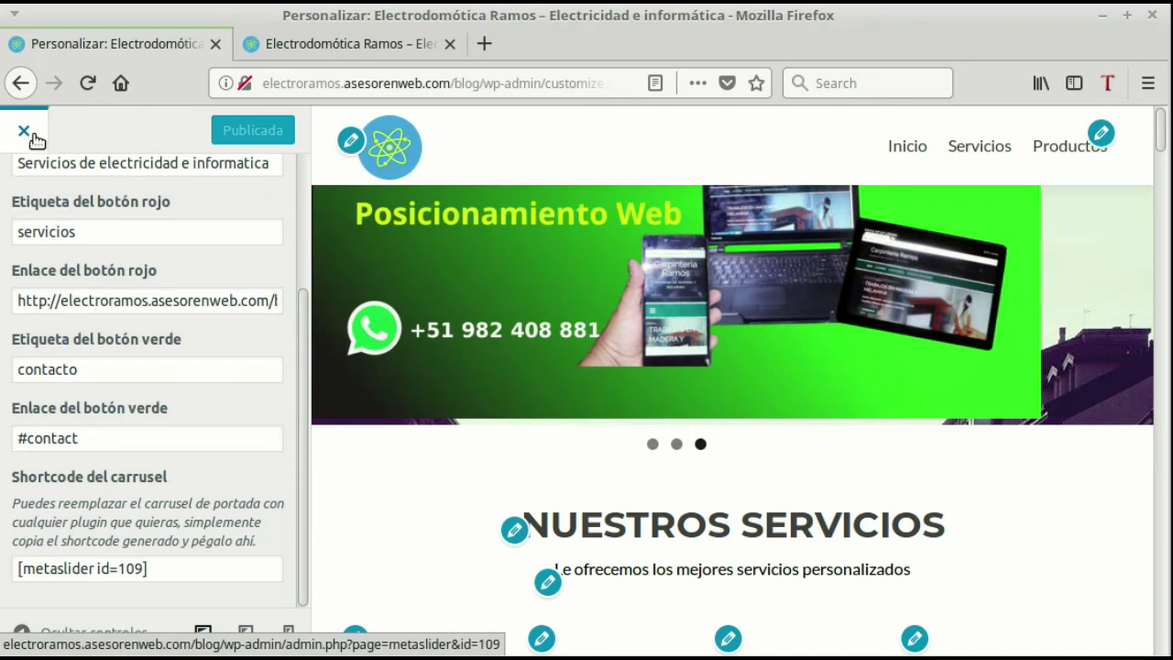
pyautogui.click(28, 134)
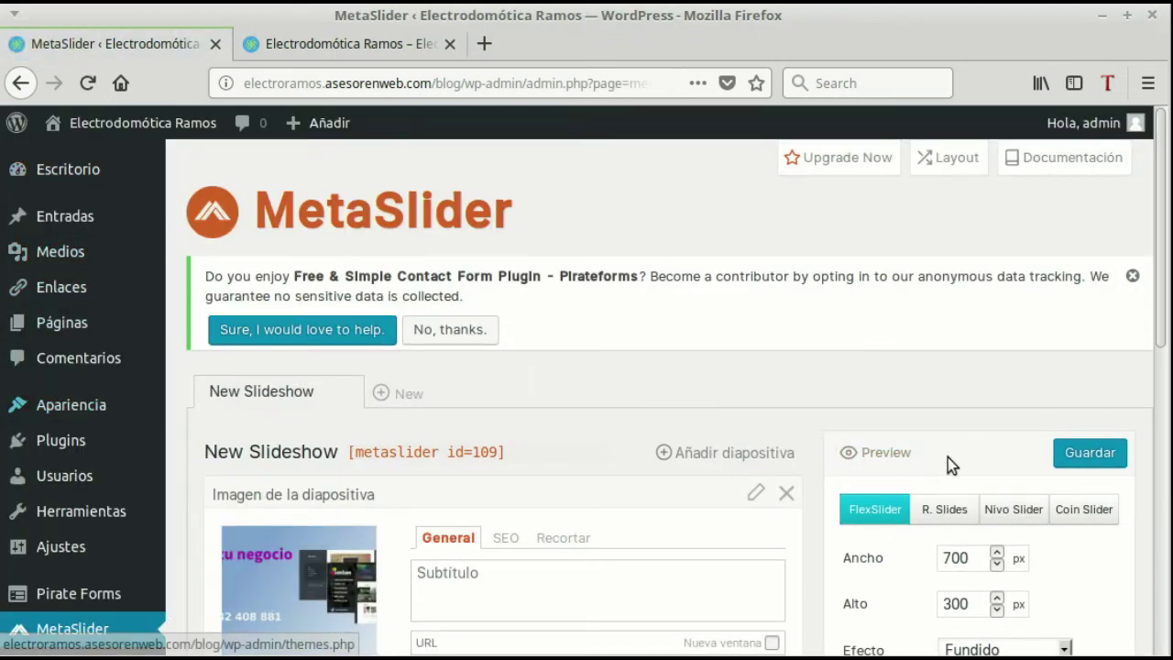
# Set the slideshow's width (Ancho) to 1200 px in its MetaSlider settings
pyautogui.scroll(-2, 642, 385)
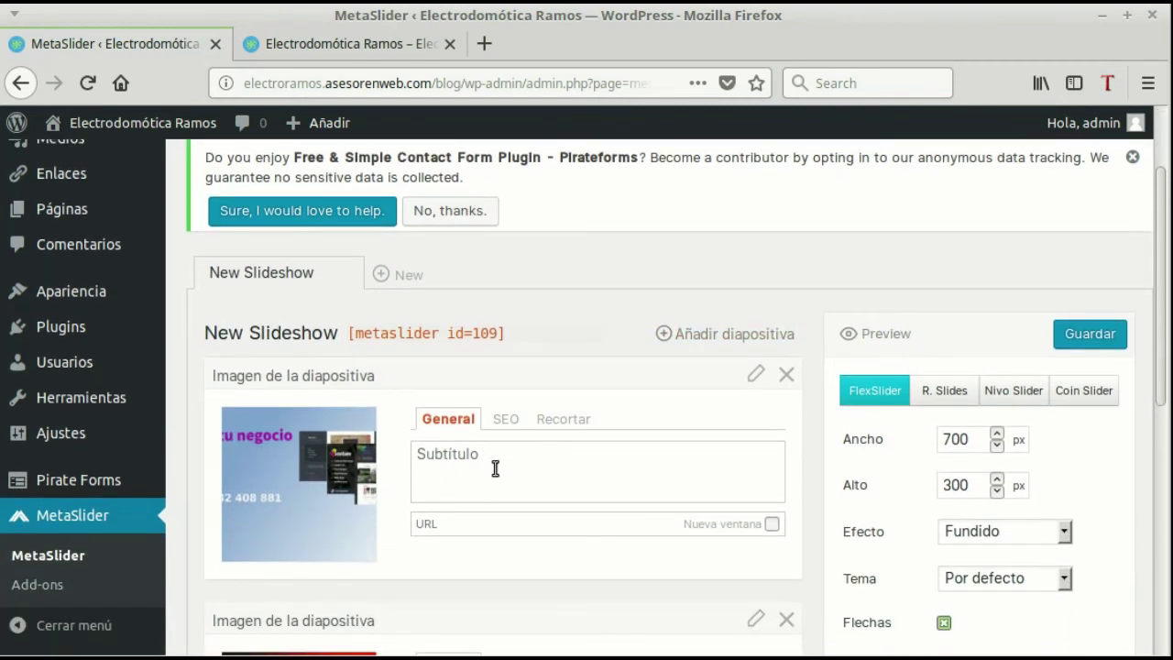
pyautogui.scroll(-5, 375, 533)
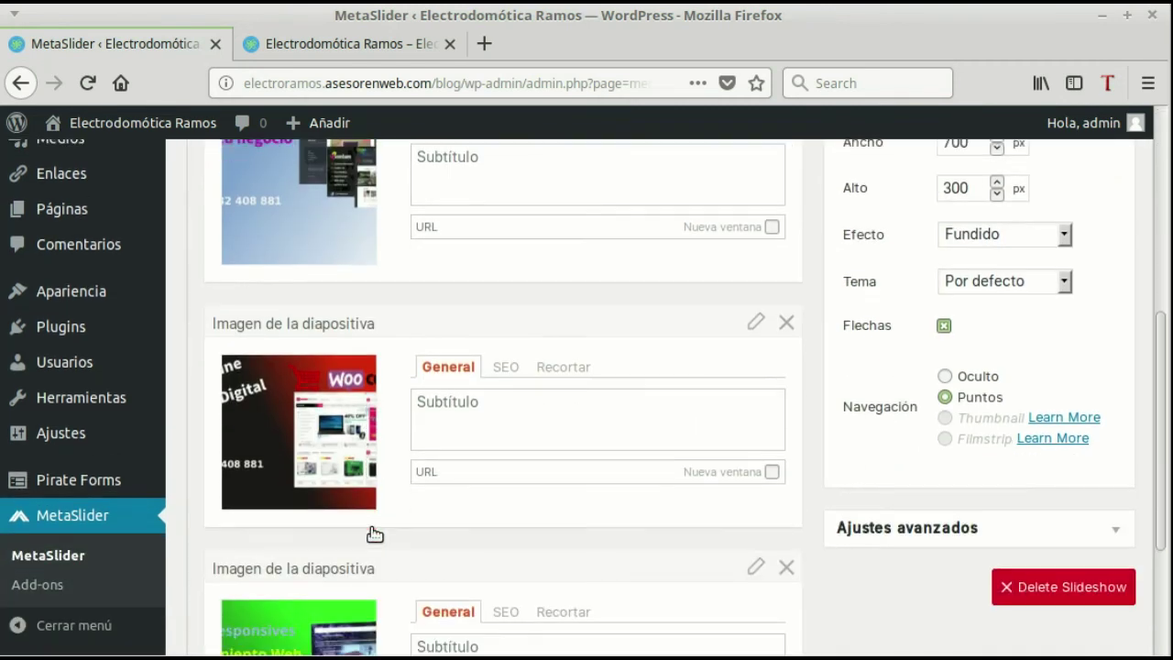
pyautogui.scroll(-3, 377, 518)
pyautogui.scroll(7, 400, 485)
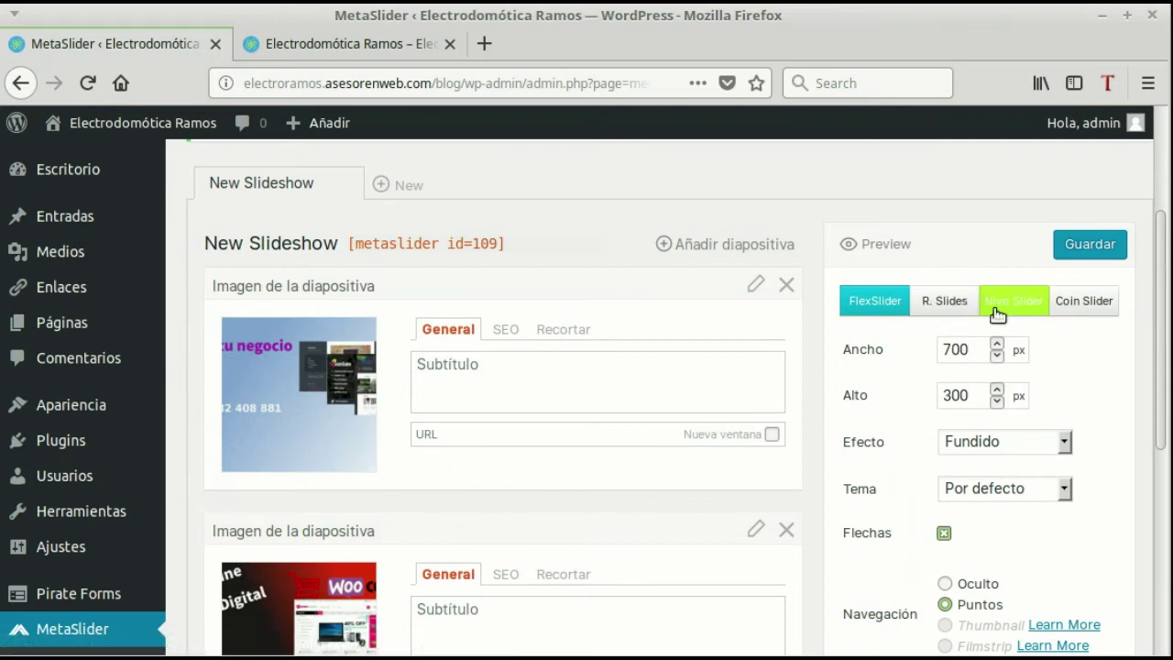
pyautogui.click(996, 345)
pyautogui.moveTo(998, 345); pyautogui.dragTo(925, 339)
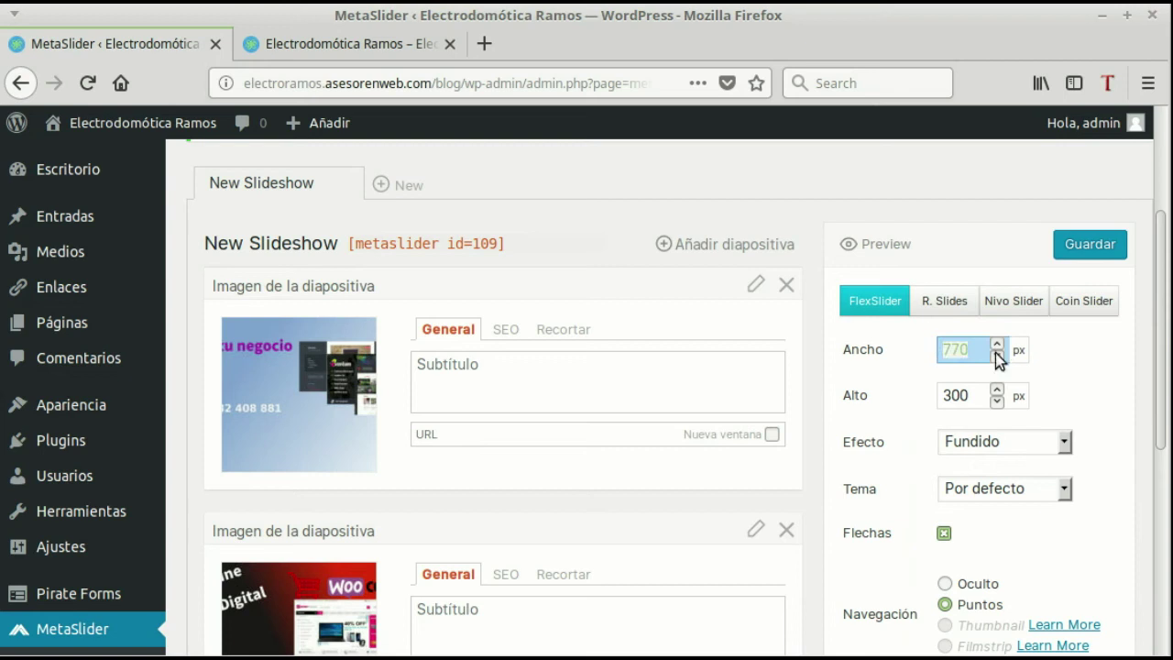
pyautogui.write('1200')
# Set the slideshow's height (Alto) to 400 px and save the slideshow
pyautogui.moveTo(970, 389); pyautogui.dragTo(923, 389)
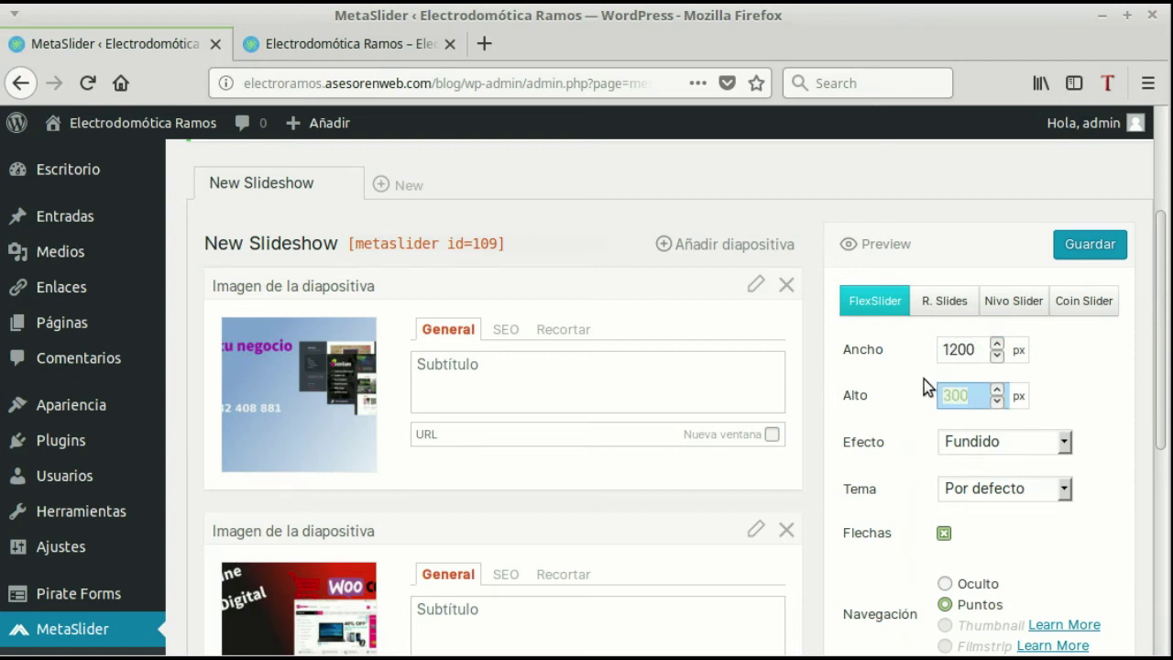
pyautogui.write('400')
pyautogui.scroll(-3, 1086, 376)
pyautogui.scroll(-1, 914, 411)
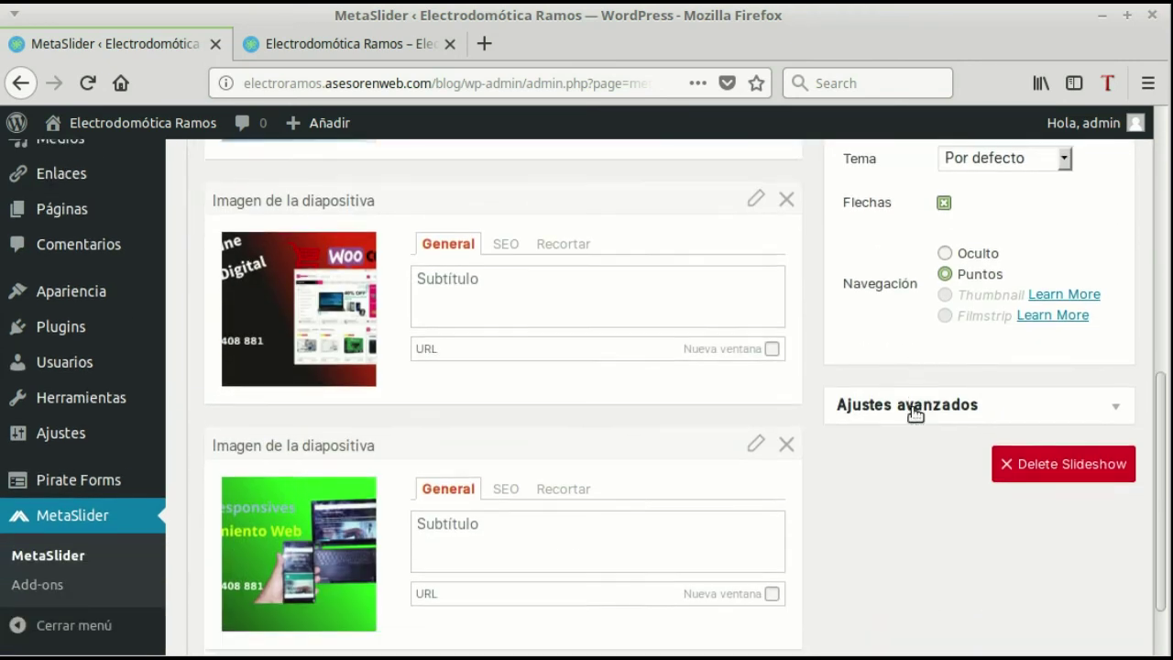
pyautogui.scroll(3, 921, 412)
pyautogui.scroll(1, 951, 371)
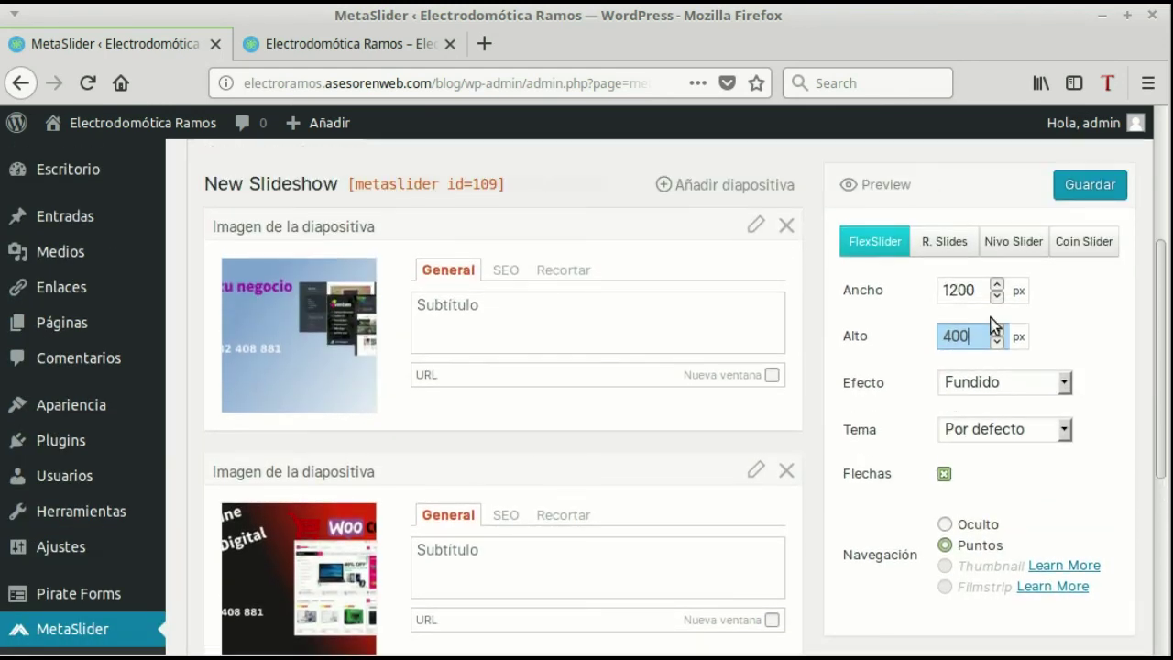
pyautogui.click(1086, 190)
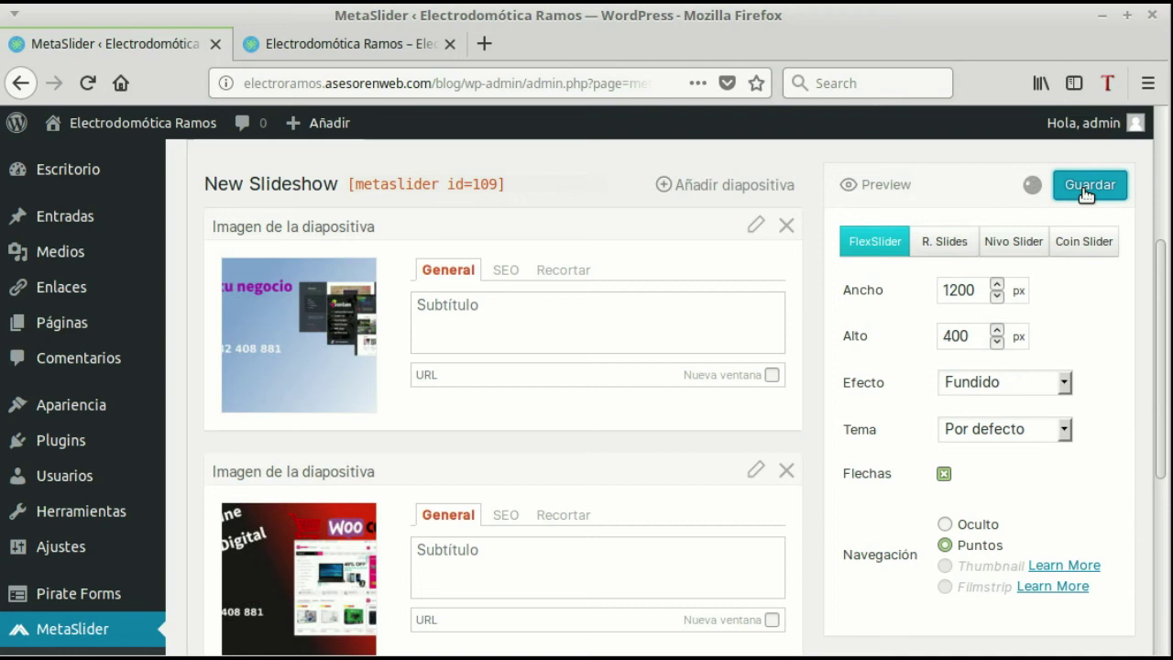
# Reload the live home page and check how the resized slideshow fills the header, advancing to the next slide
pyautogui.click(365, 43)
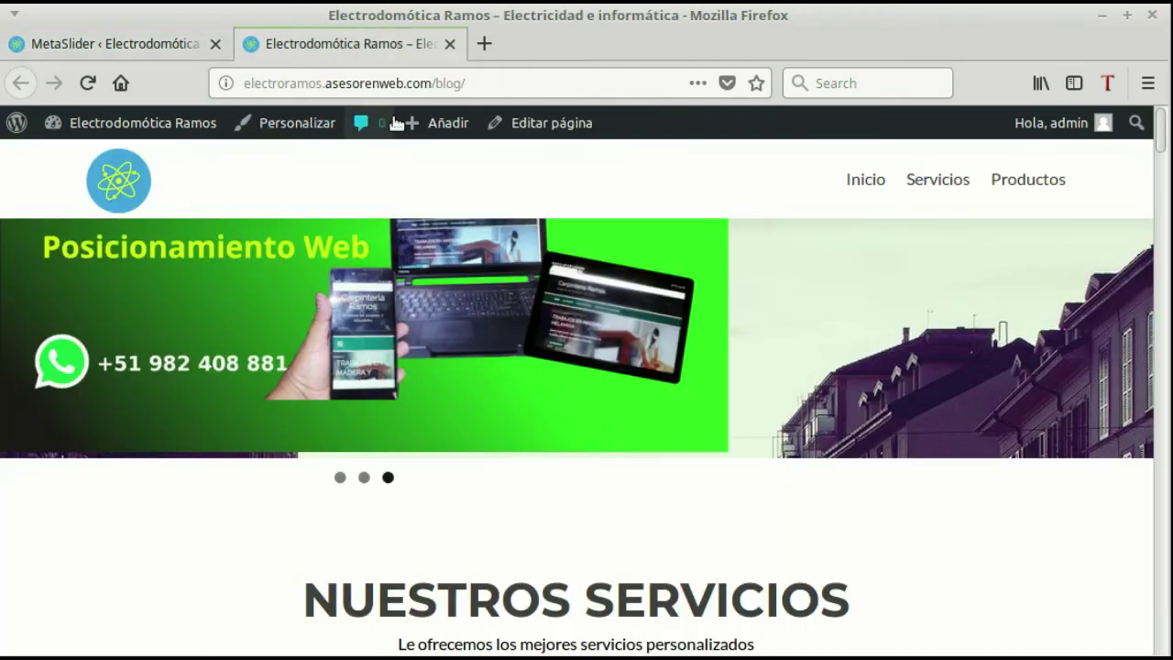
pyautogui.click(489, 82)
pyautogui.press('Return')
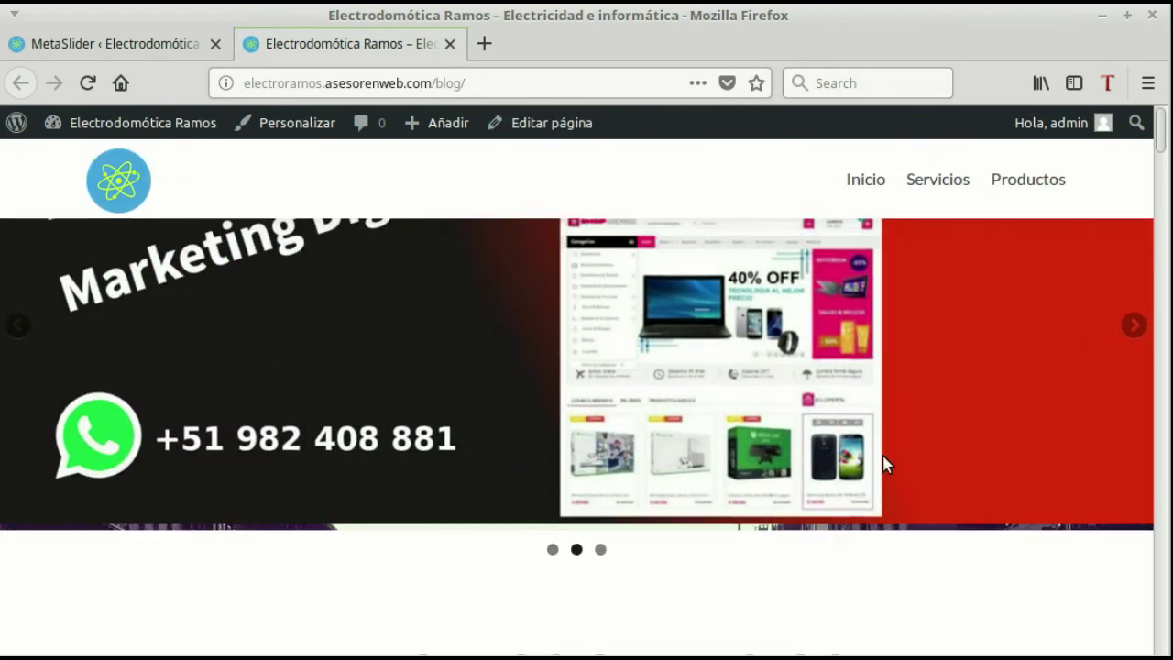
pyautogui.scroll(-2, 872, 376)
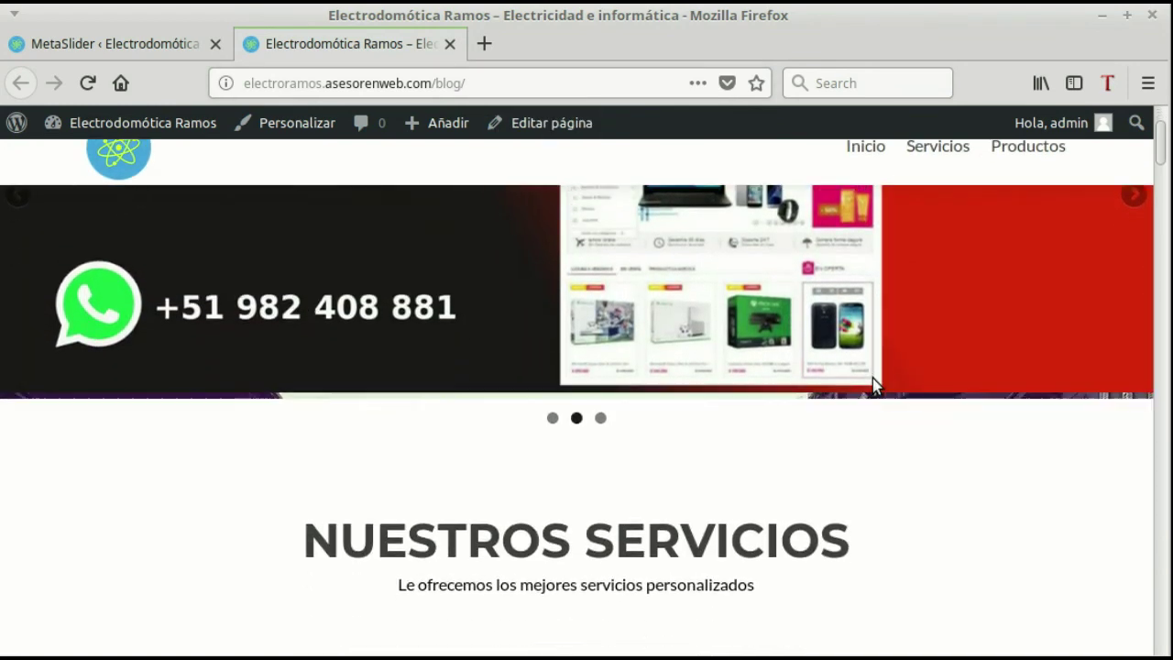
pyautogui.scroll(1, 872, 378)
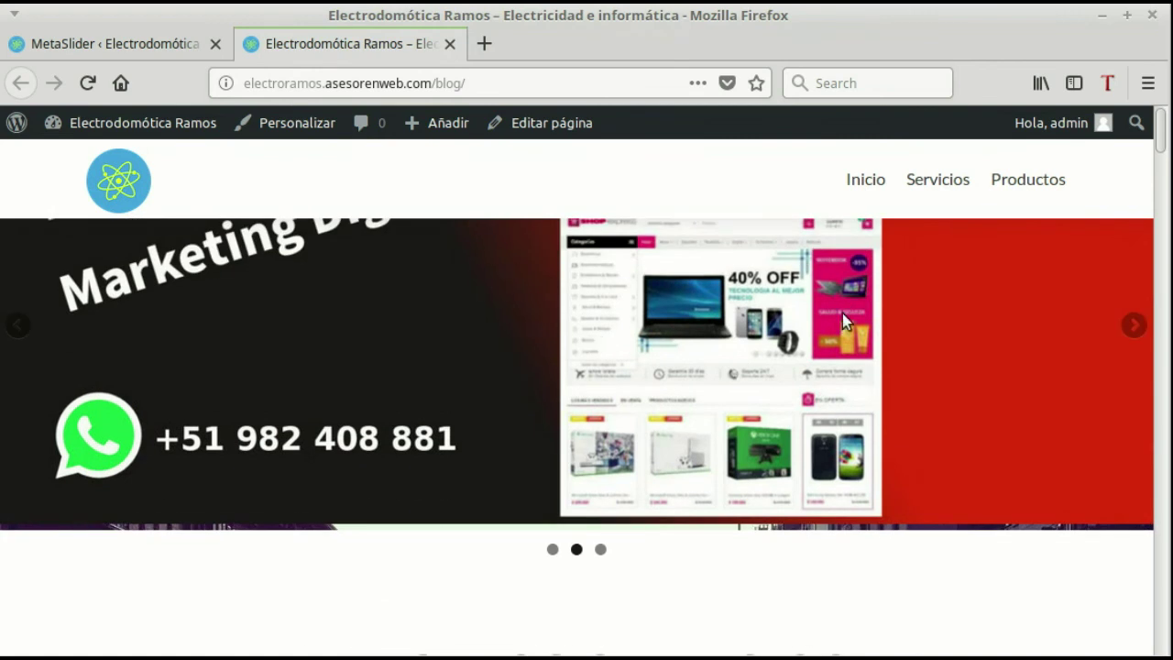
pyautogui.click(1134, 325)
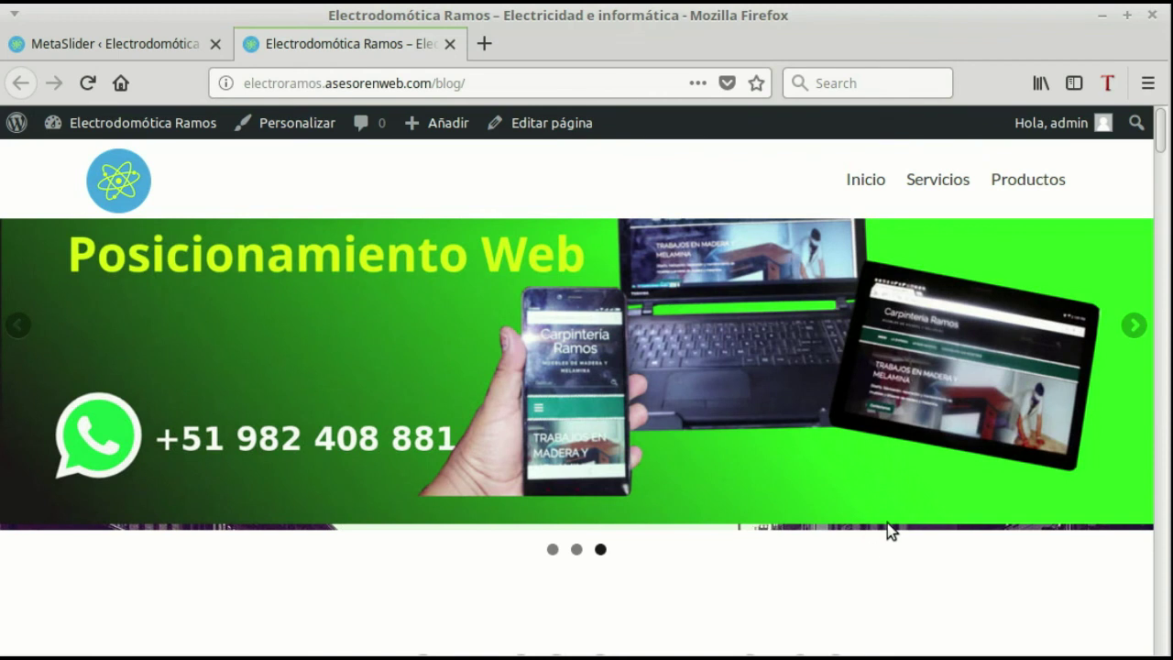
pyautogui.scroll(-3, 827, 515)
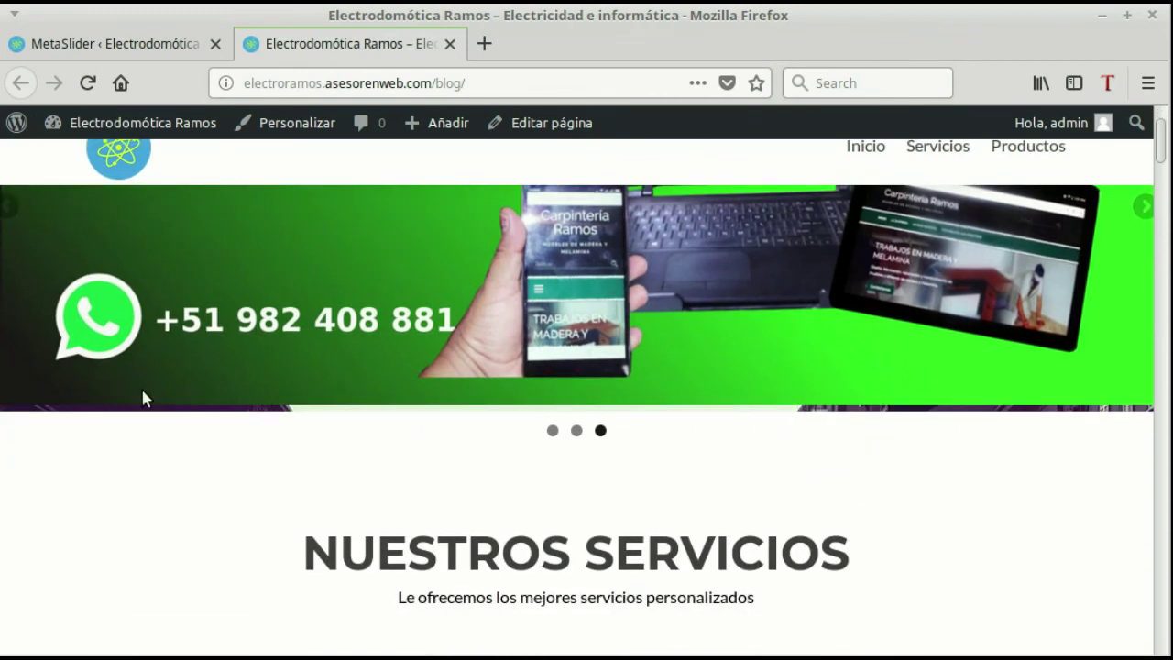
pyautogui.scroll(3, 156, 367)
# Remove the site's background image (Imagen de fondo) in the theme customizer's advanced options and publish the change
pyautogui.click(116, 46)
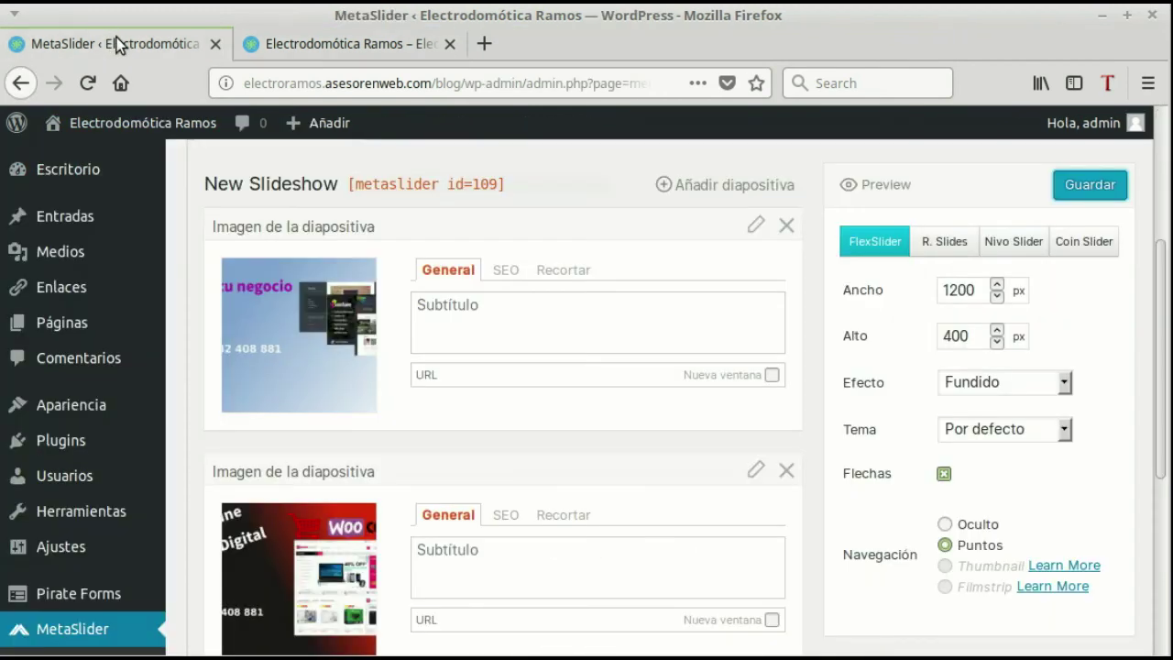
pyautogui.moveTo(92, 405)
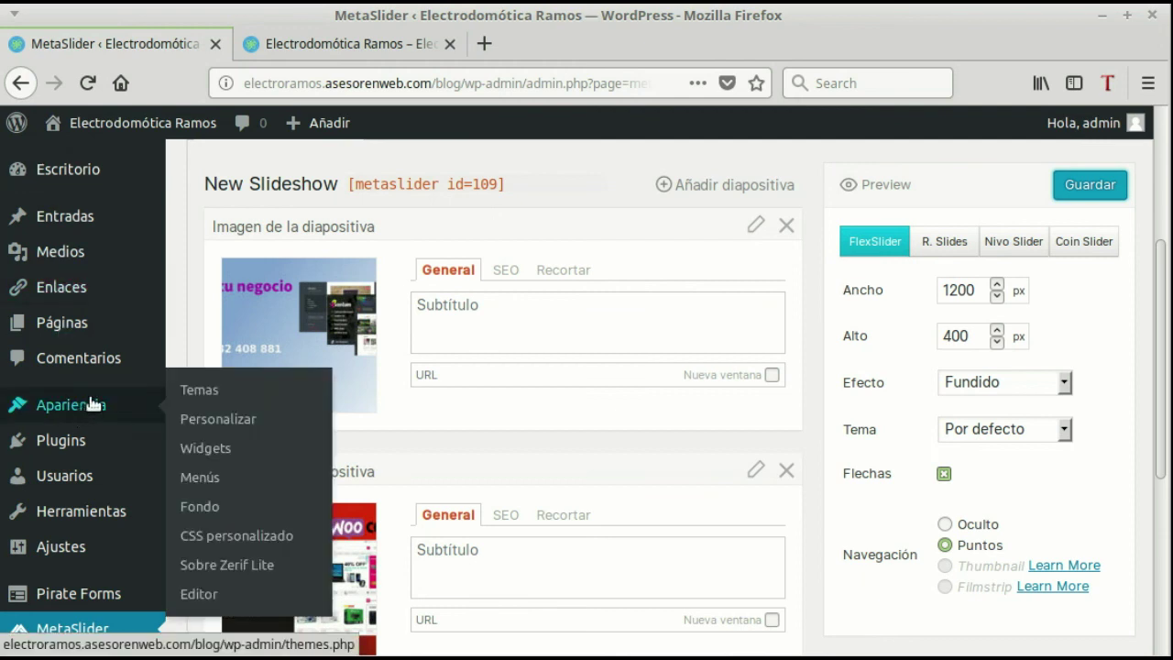
pyautogui.click(192, 421)
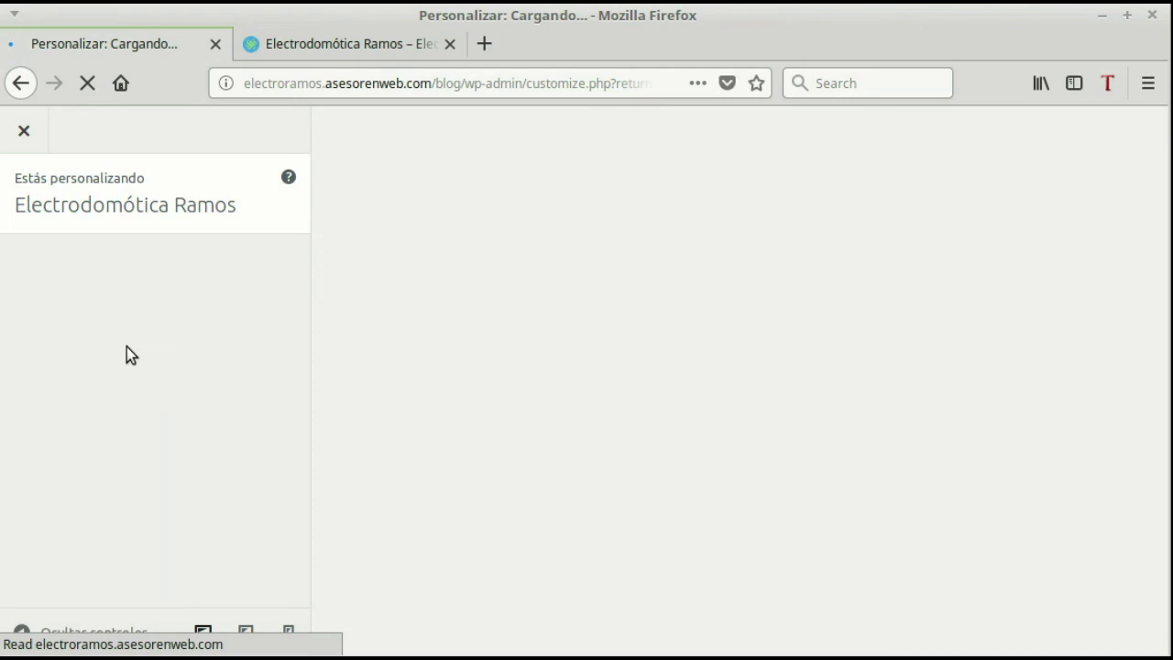
pyautogui.scroll(-4, 165, 332)
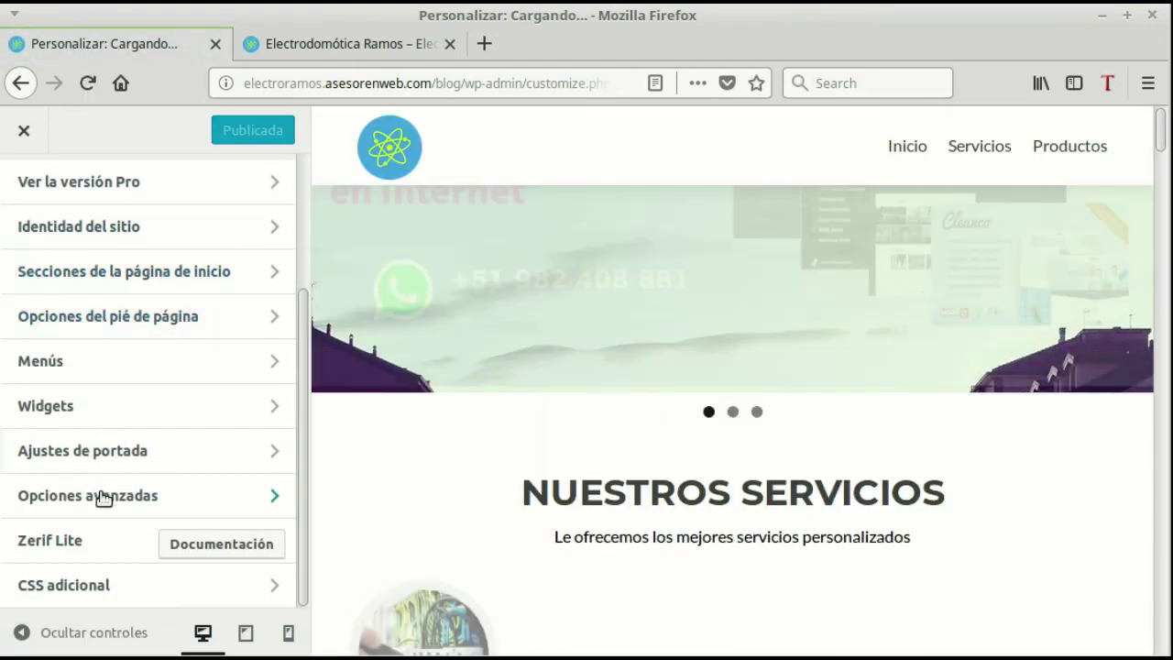
pyautogui.click(103, 498)
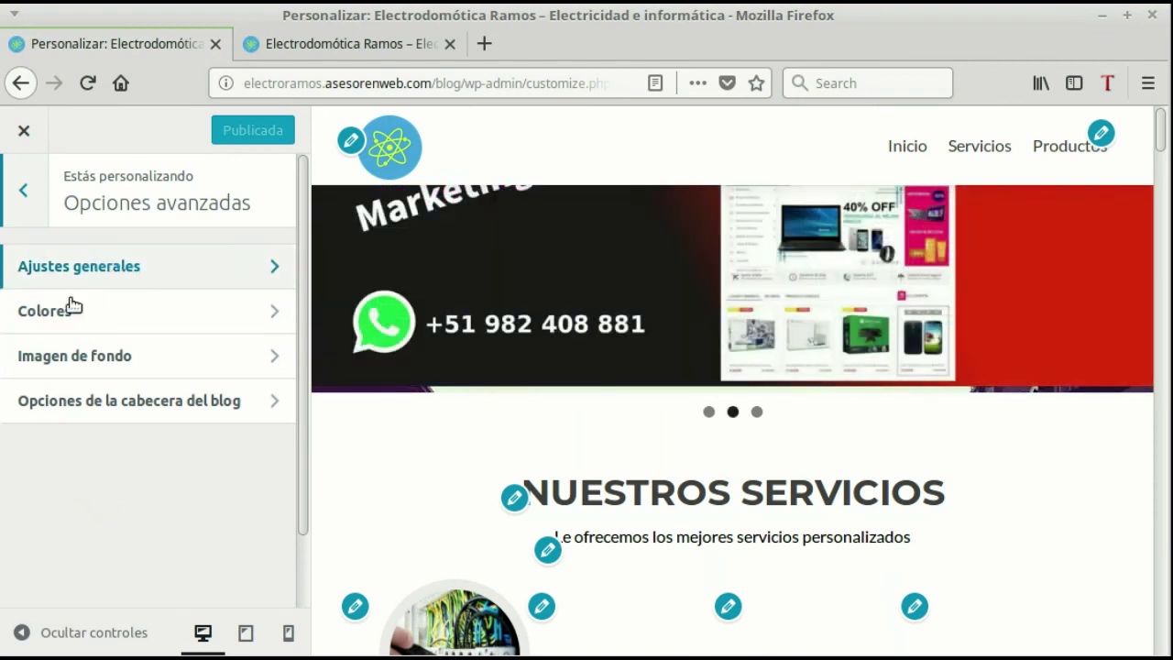
pyautogui.click(88, 367)
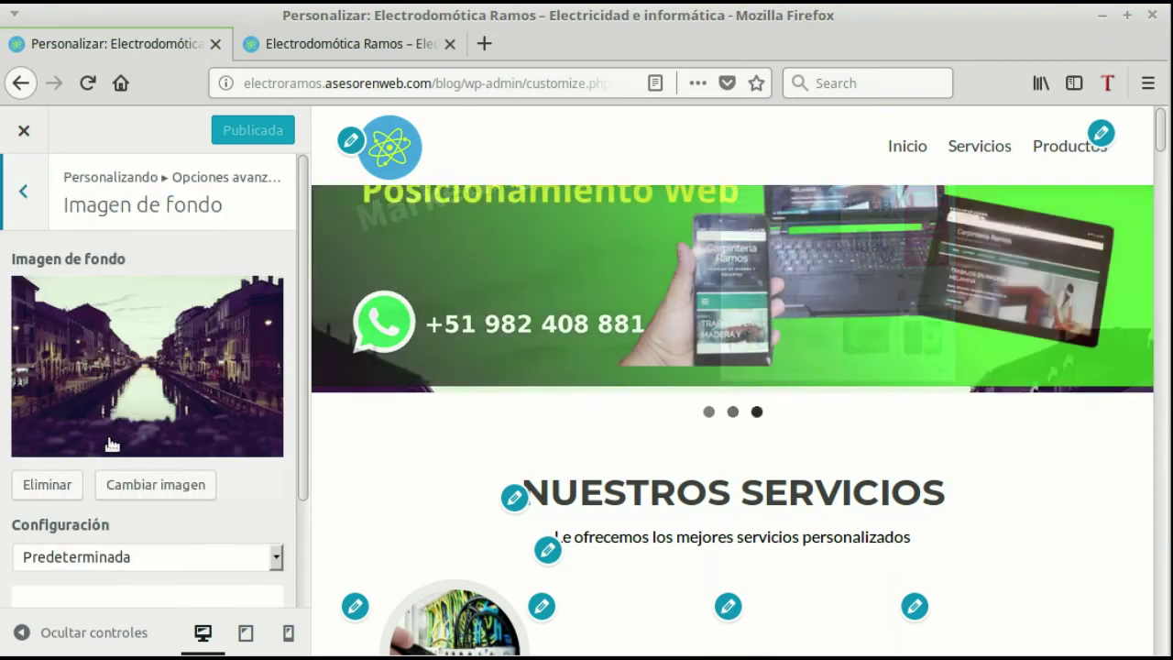
pyautogui.click(31, 485)
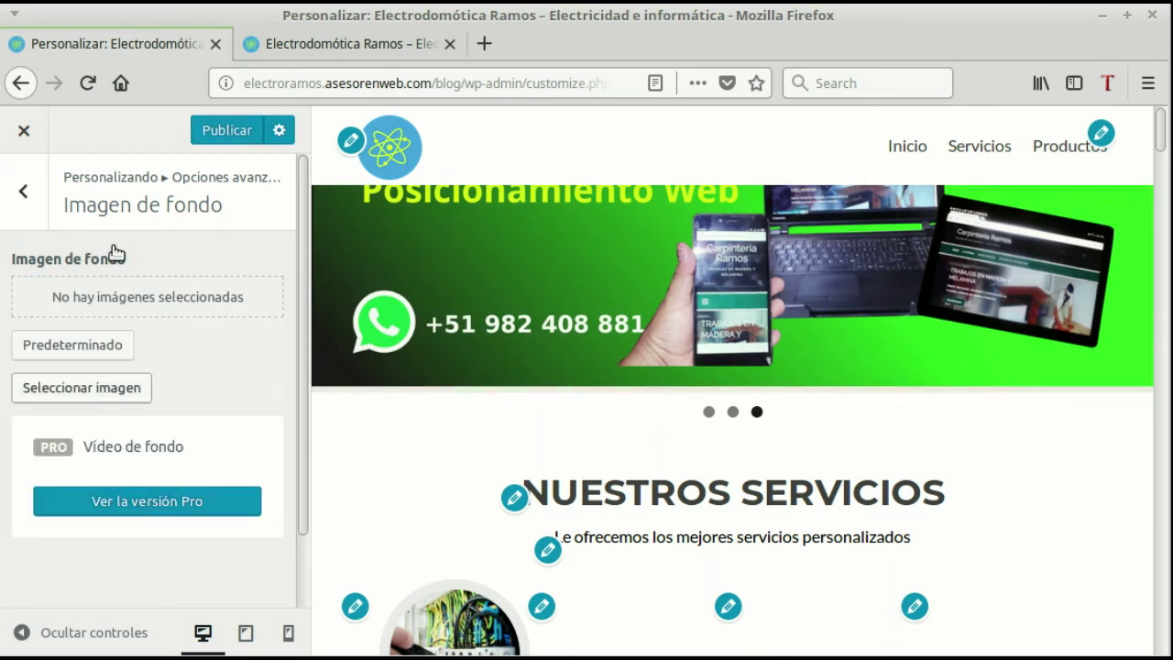
pyautogui.click(231, 131)
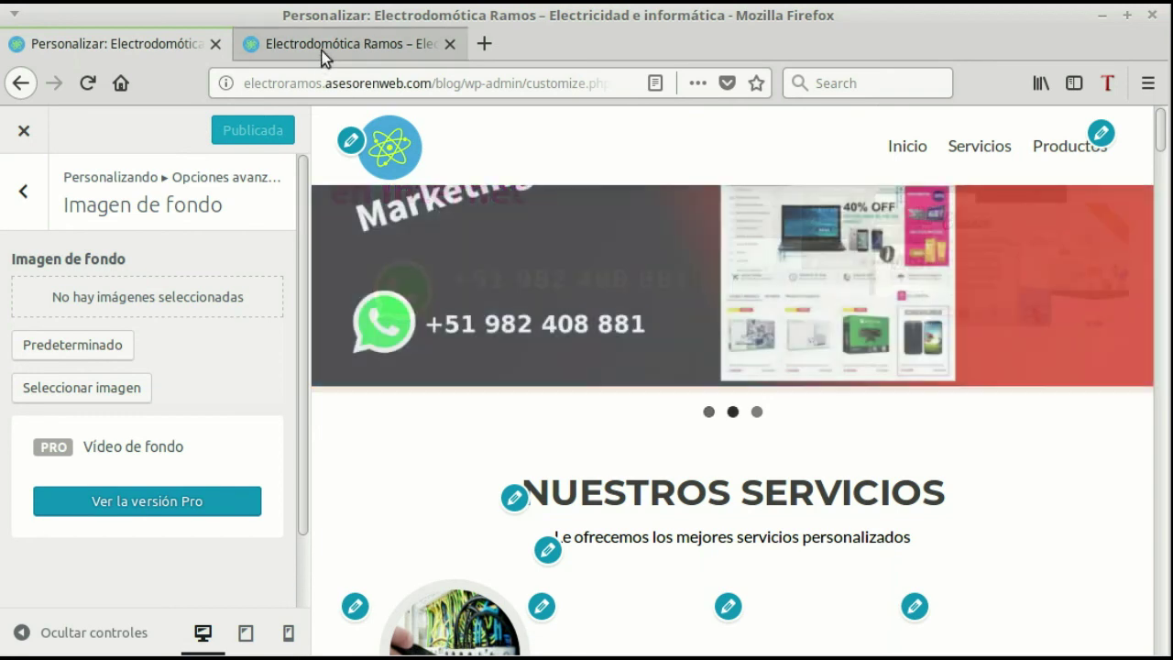
# Reload the live home page and examine the header slideshow and the sections below it without the background image
pyautogui.click(323, 53)
pyautogui.click(544, 87)
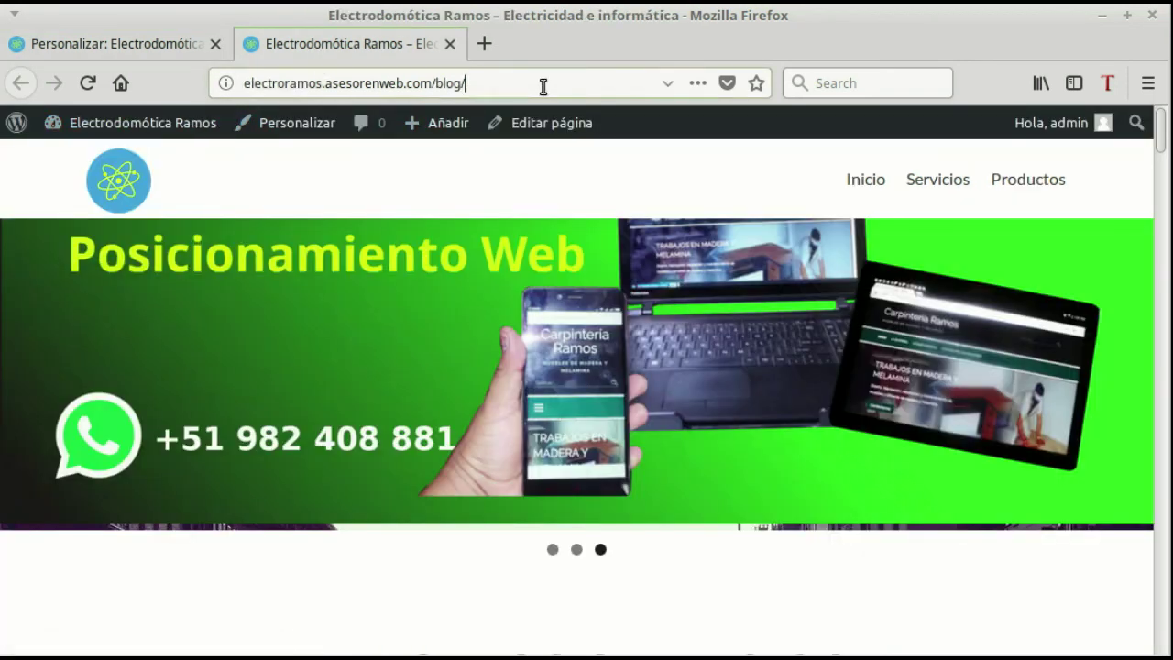
pyautogui.press('Return')
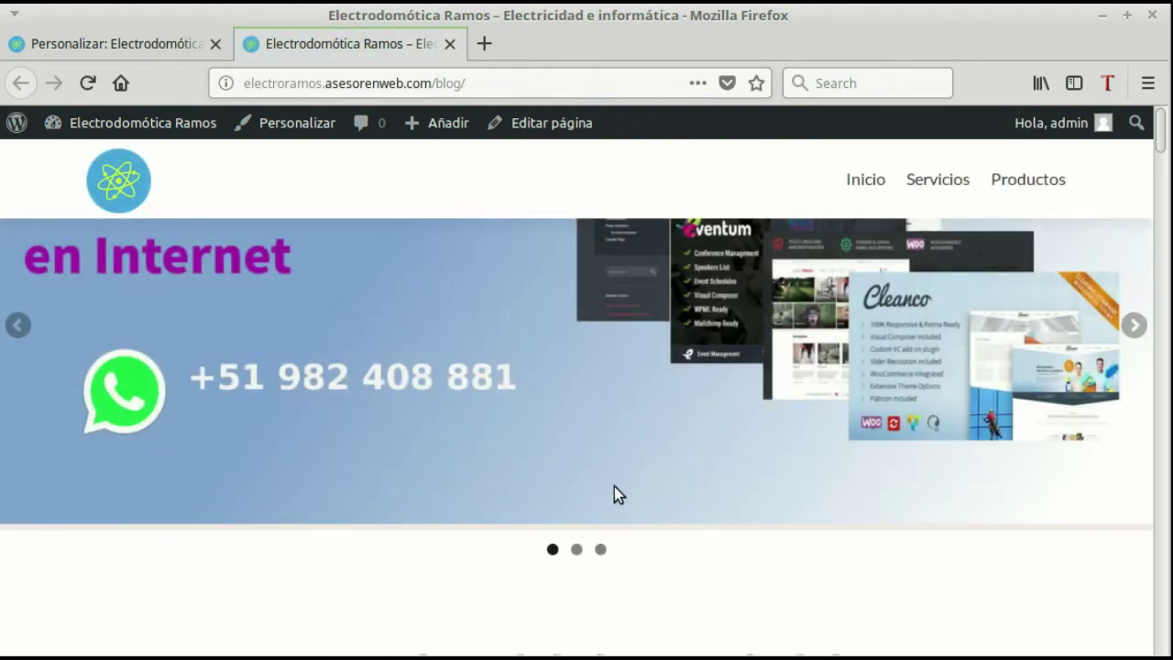
pyautogui.scroll(-3, 730, 413)
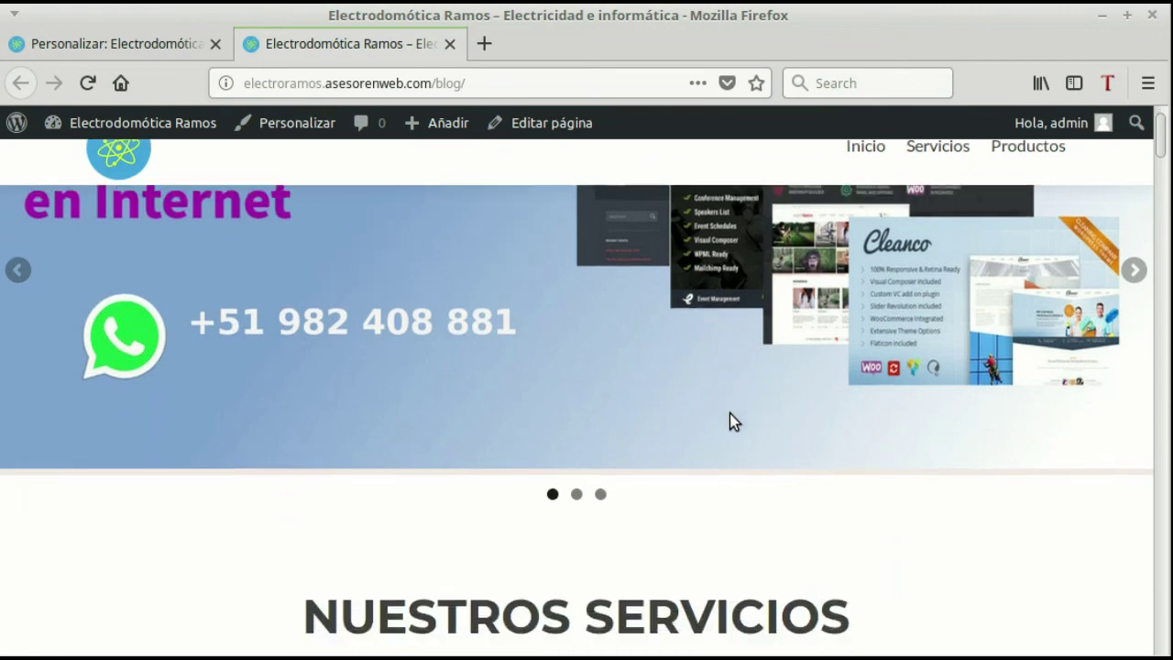
pyautogui.scroll(3, 729, 414)
pyautogui.scroll(-4, 730, 419)
pyautogui.scroll(-10, 731, 412)
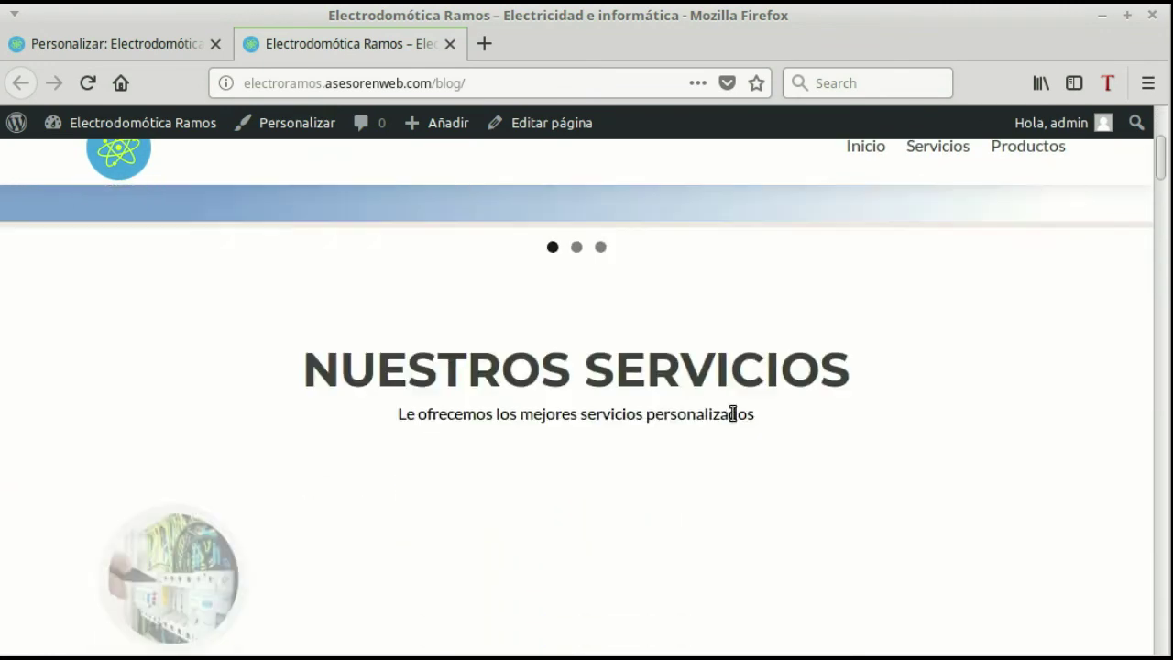
pyautogui.scroll(-3, 730, 419)
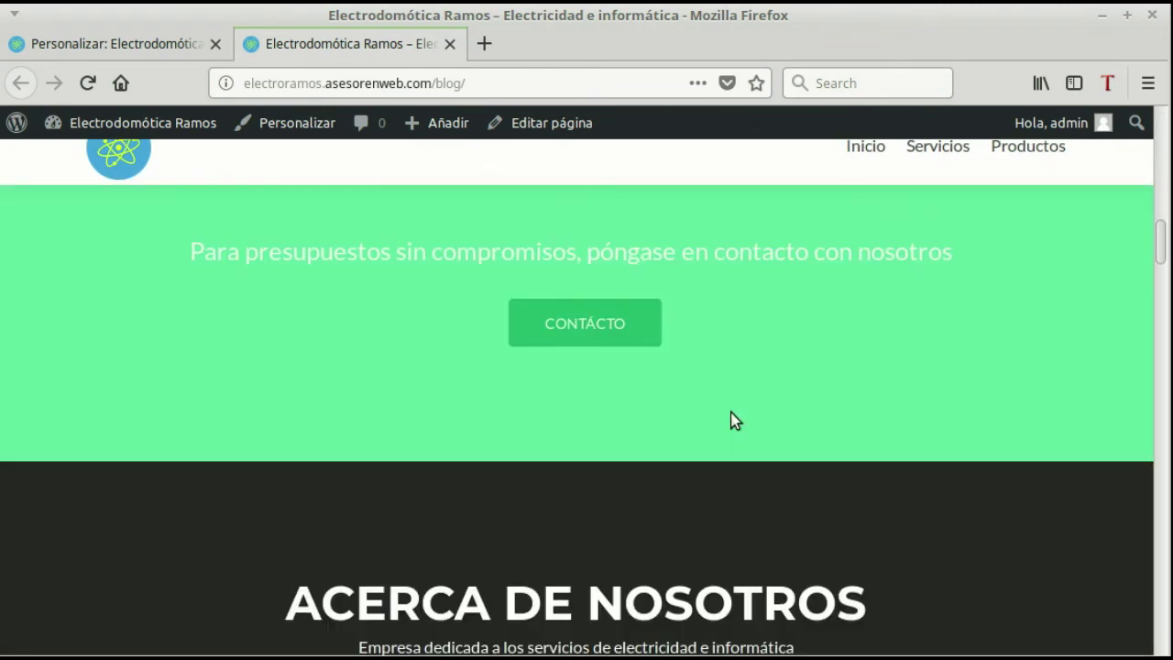
pyautogui.scroll(8, 734, 411)
pyautogui.scroll(3, 753, 410)
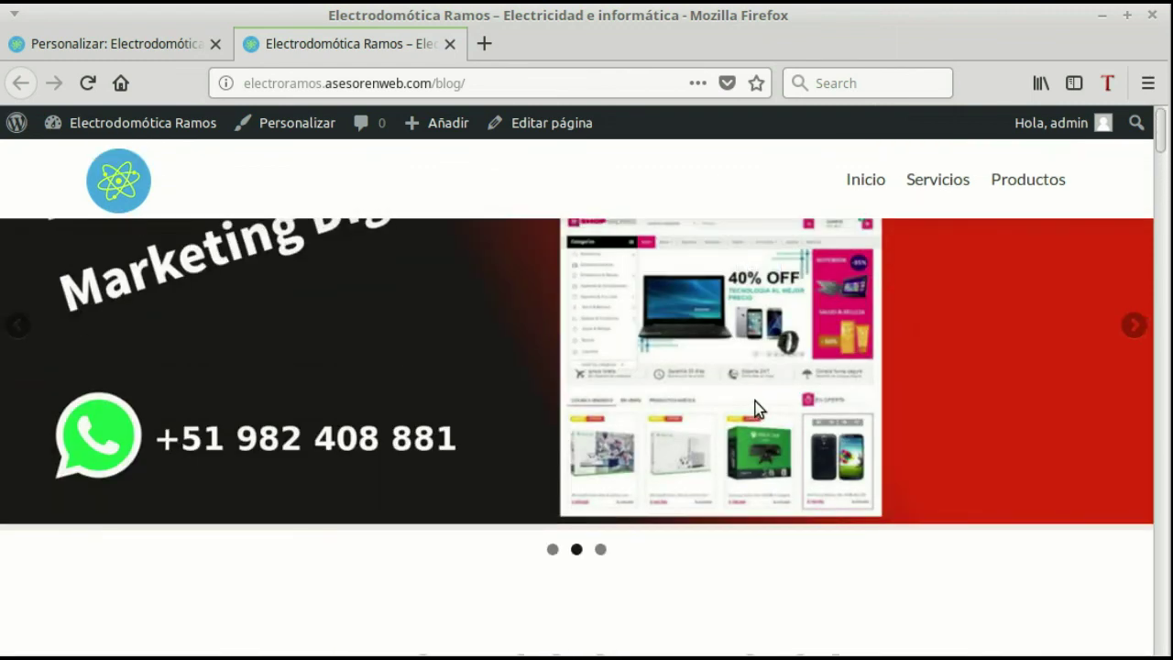